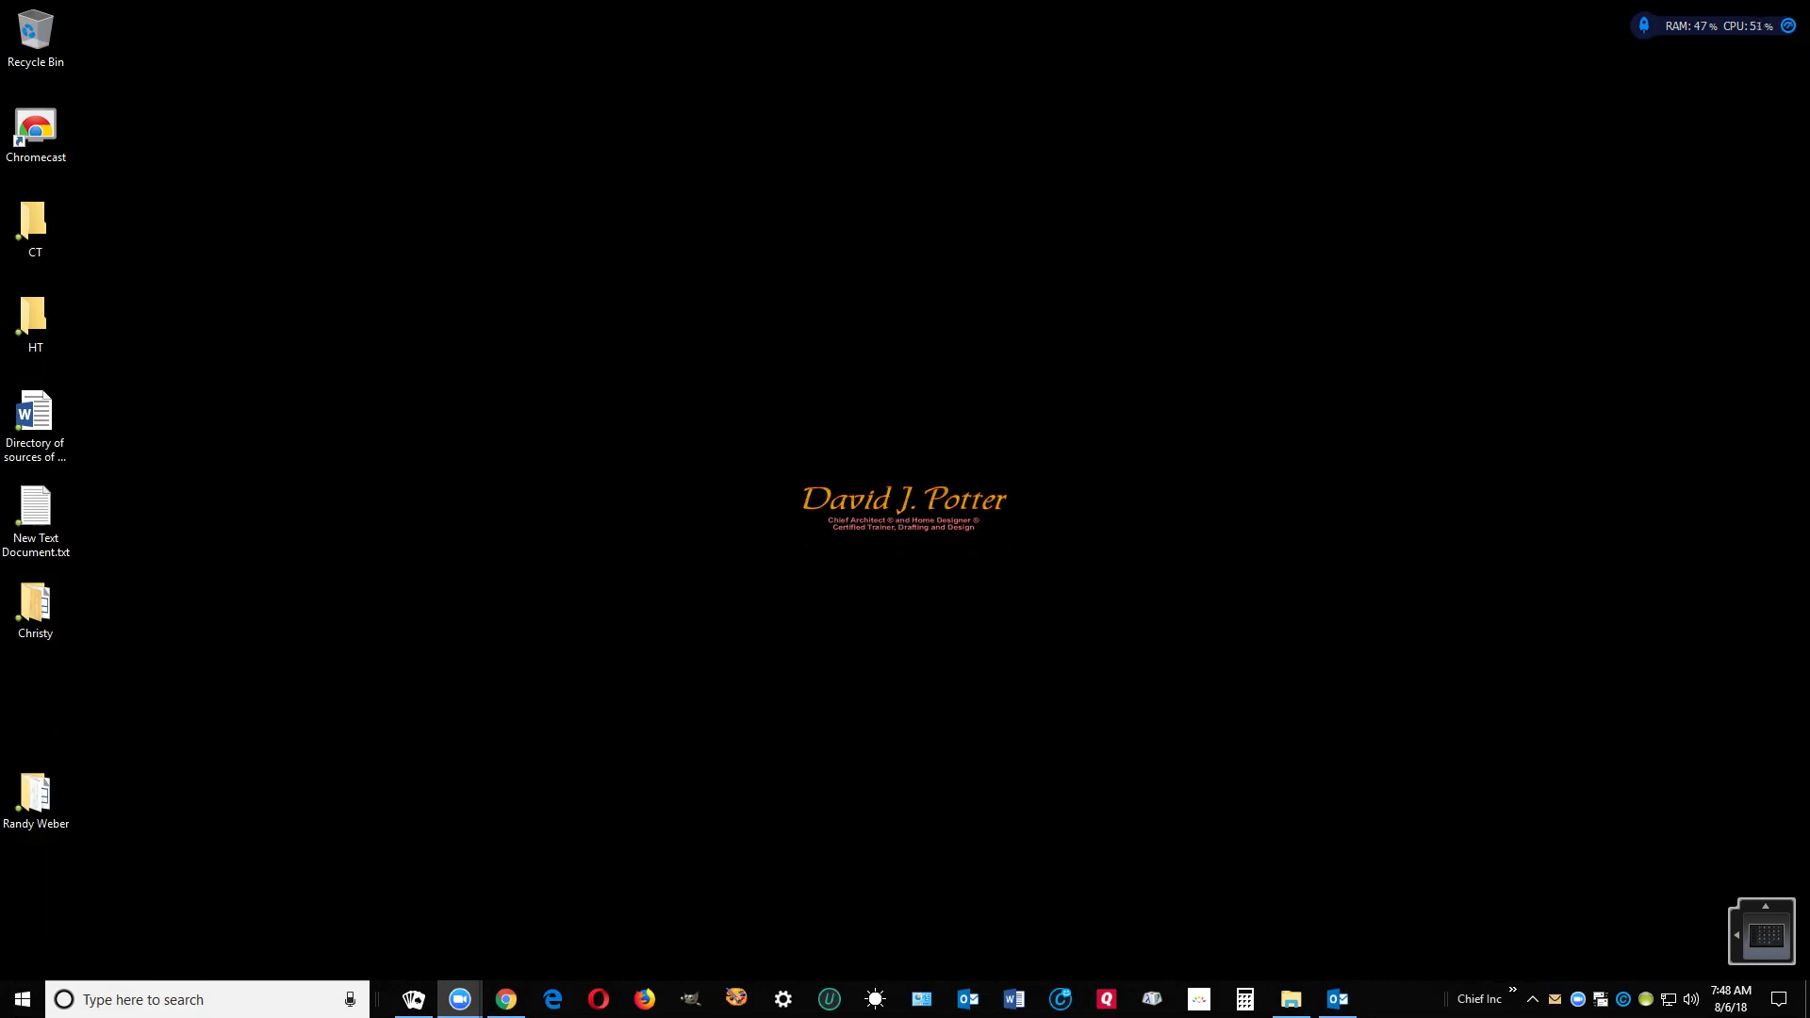
Bring up the File Explorer window and restore it to a smaller size
{"action": "mouse_move", "coordinate": [1290, 999]}
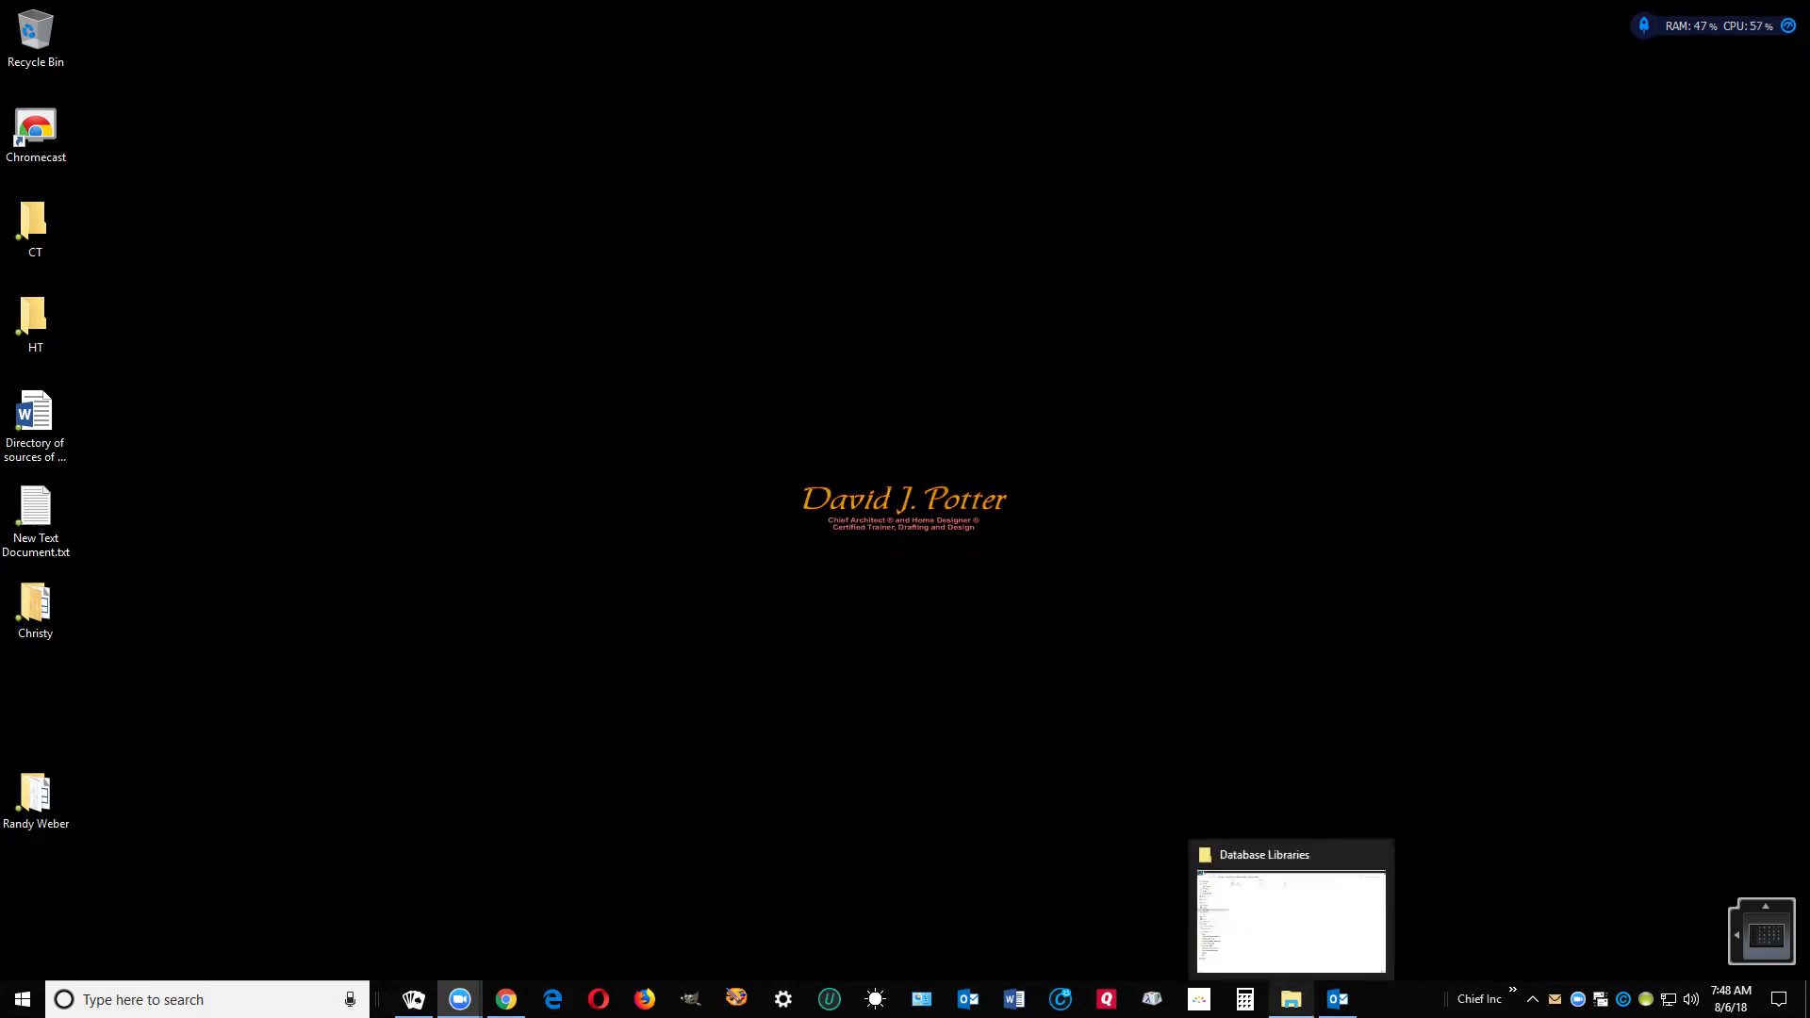
{"action": "left_click", "coordinate": [1230, 921]}
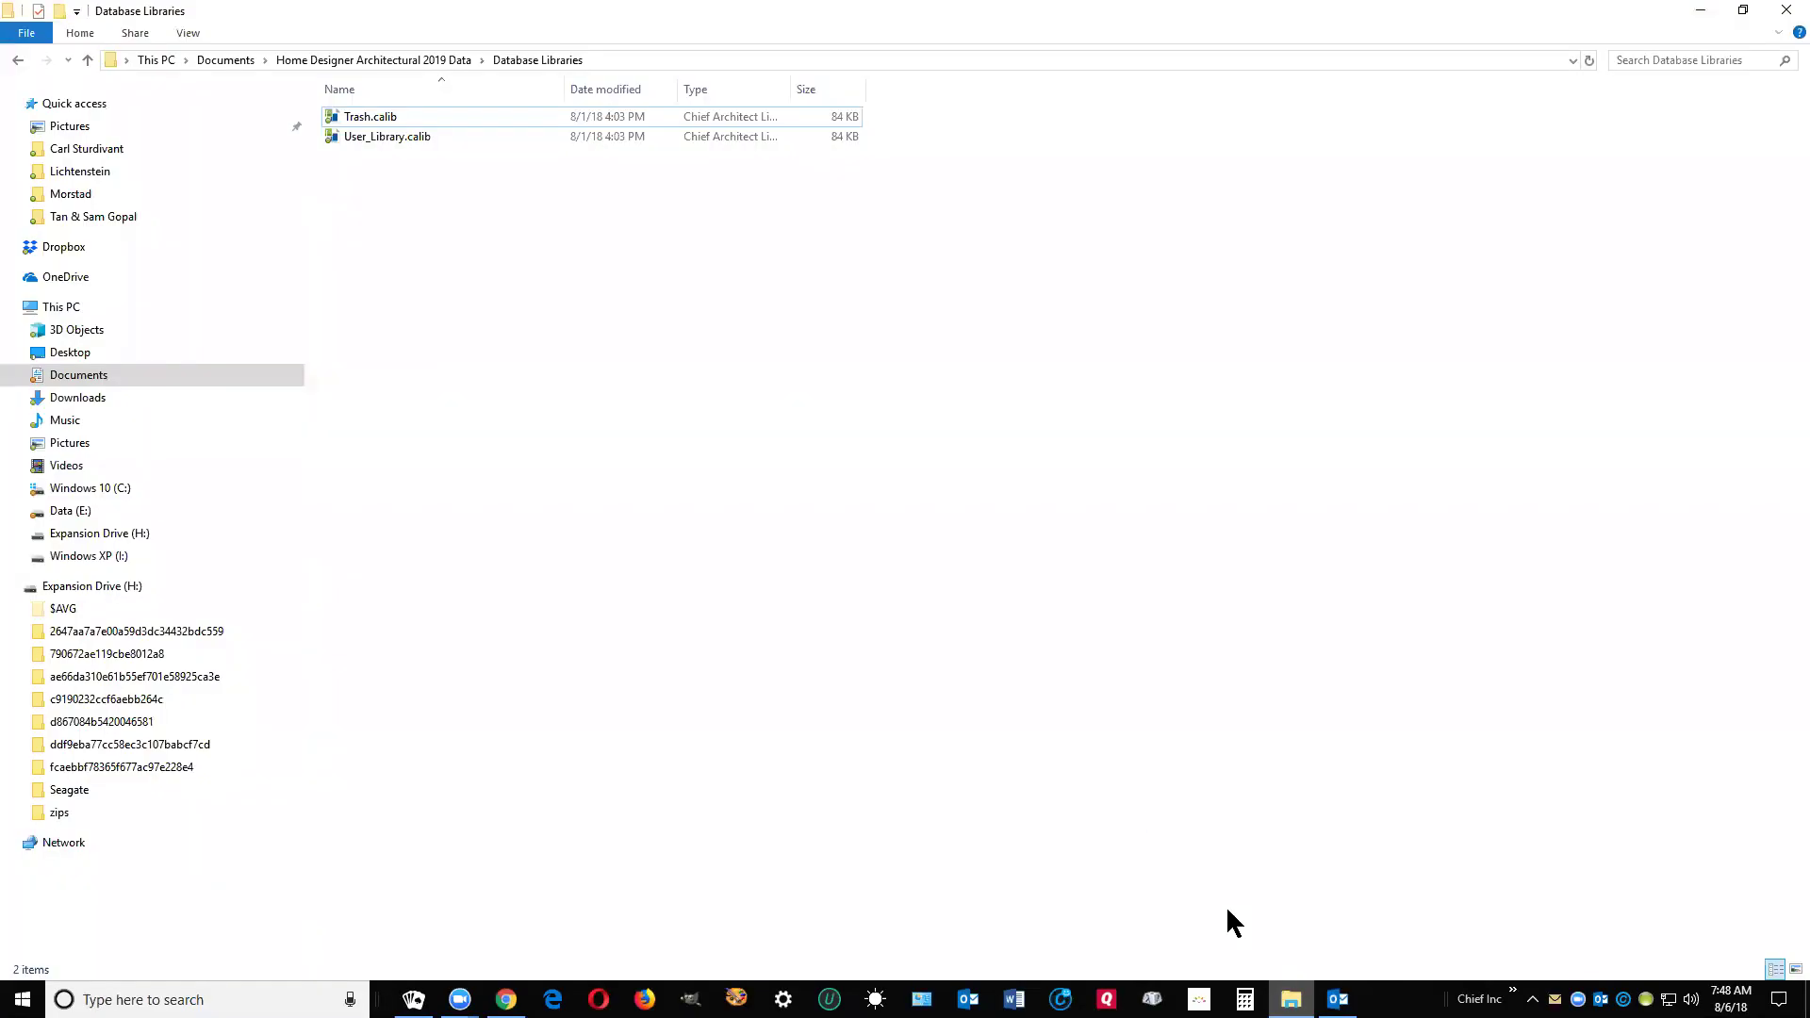
{"action": "left_click", "coordinate": [1744, 11]}
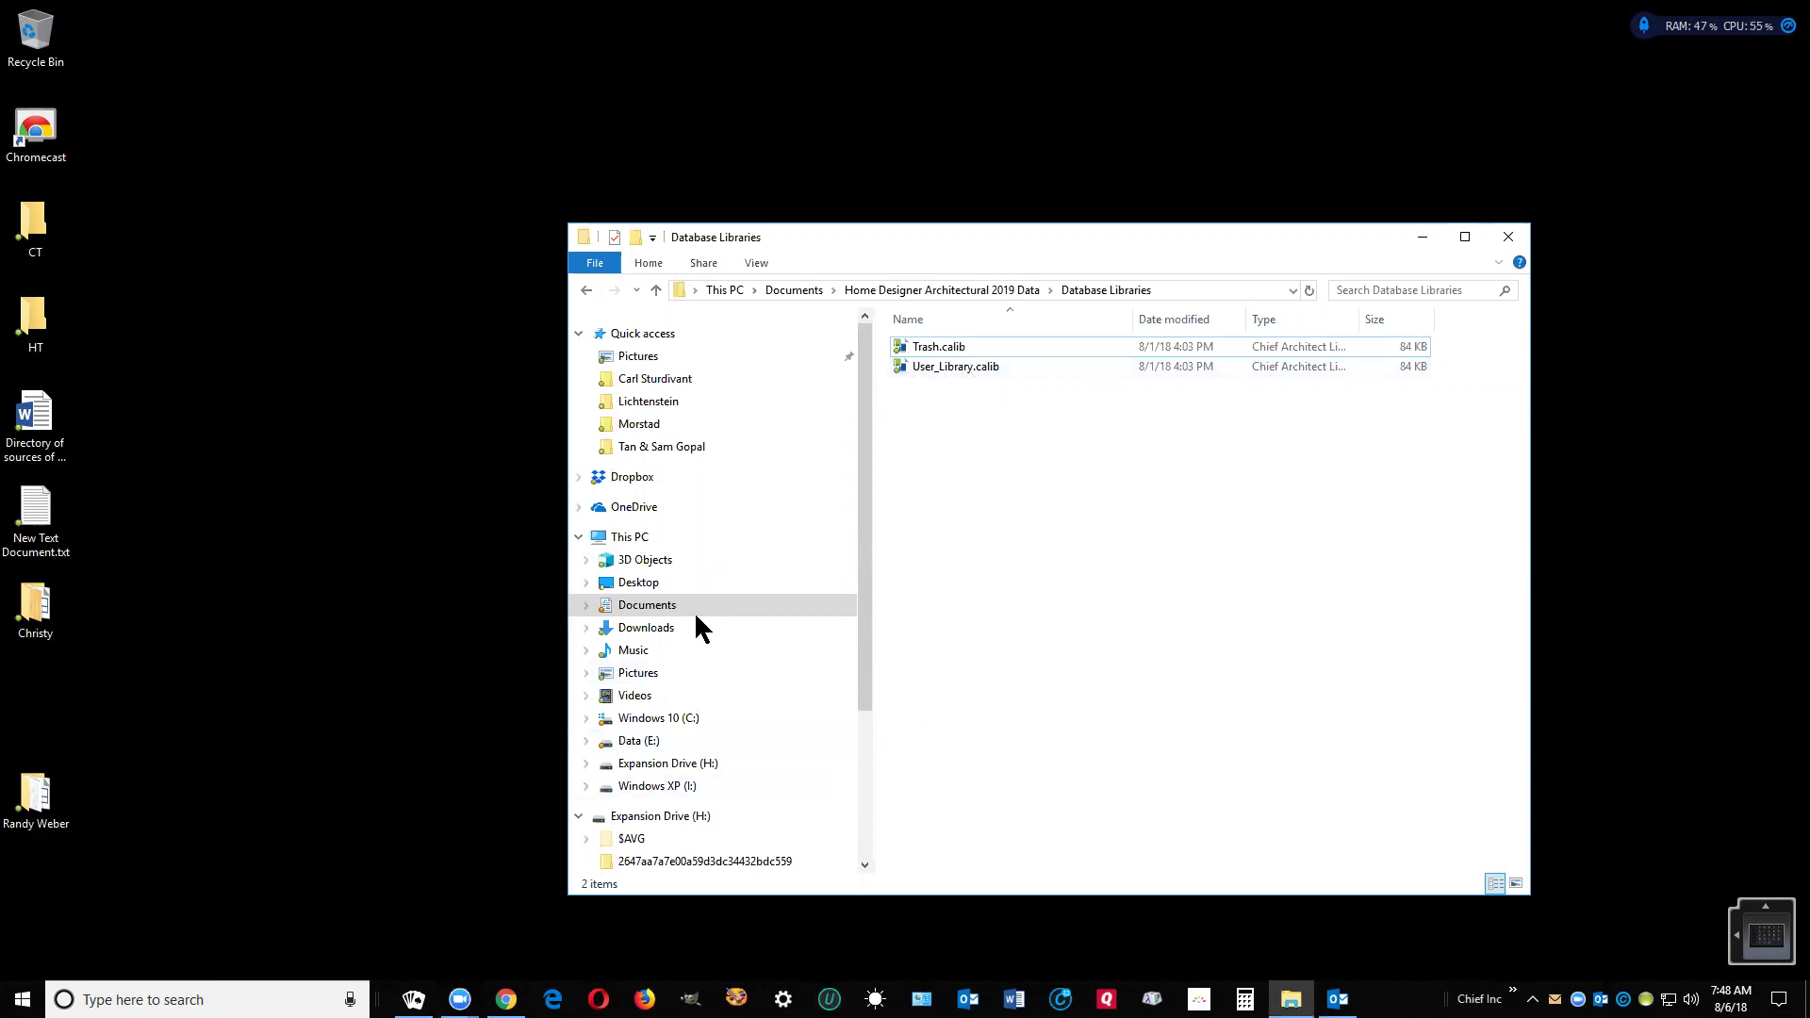
Show the Documents folder, with Home Designer Architectural 2019 Data among the data folders
{"action": "left_click", "coordinate": [663, 611]}
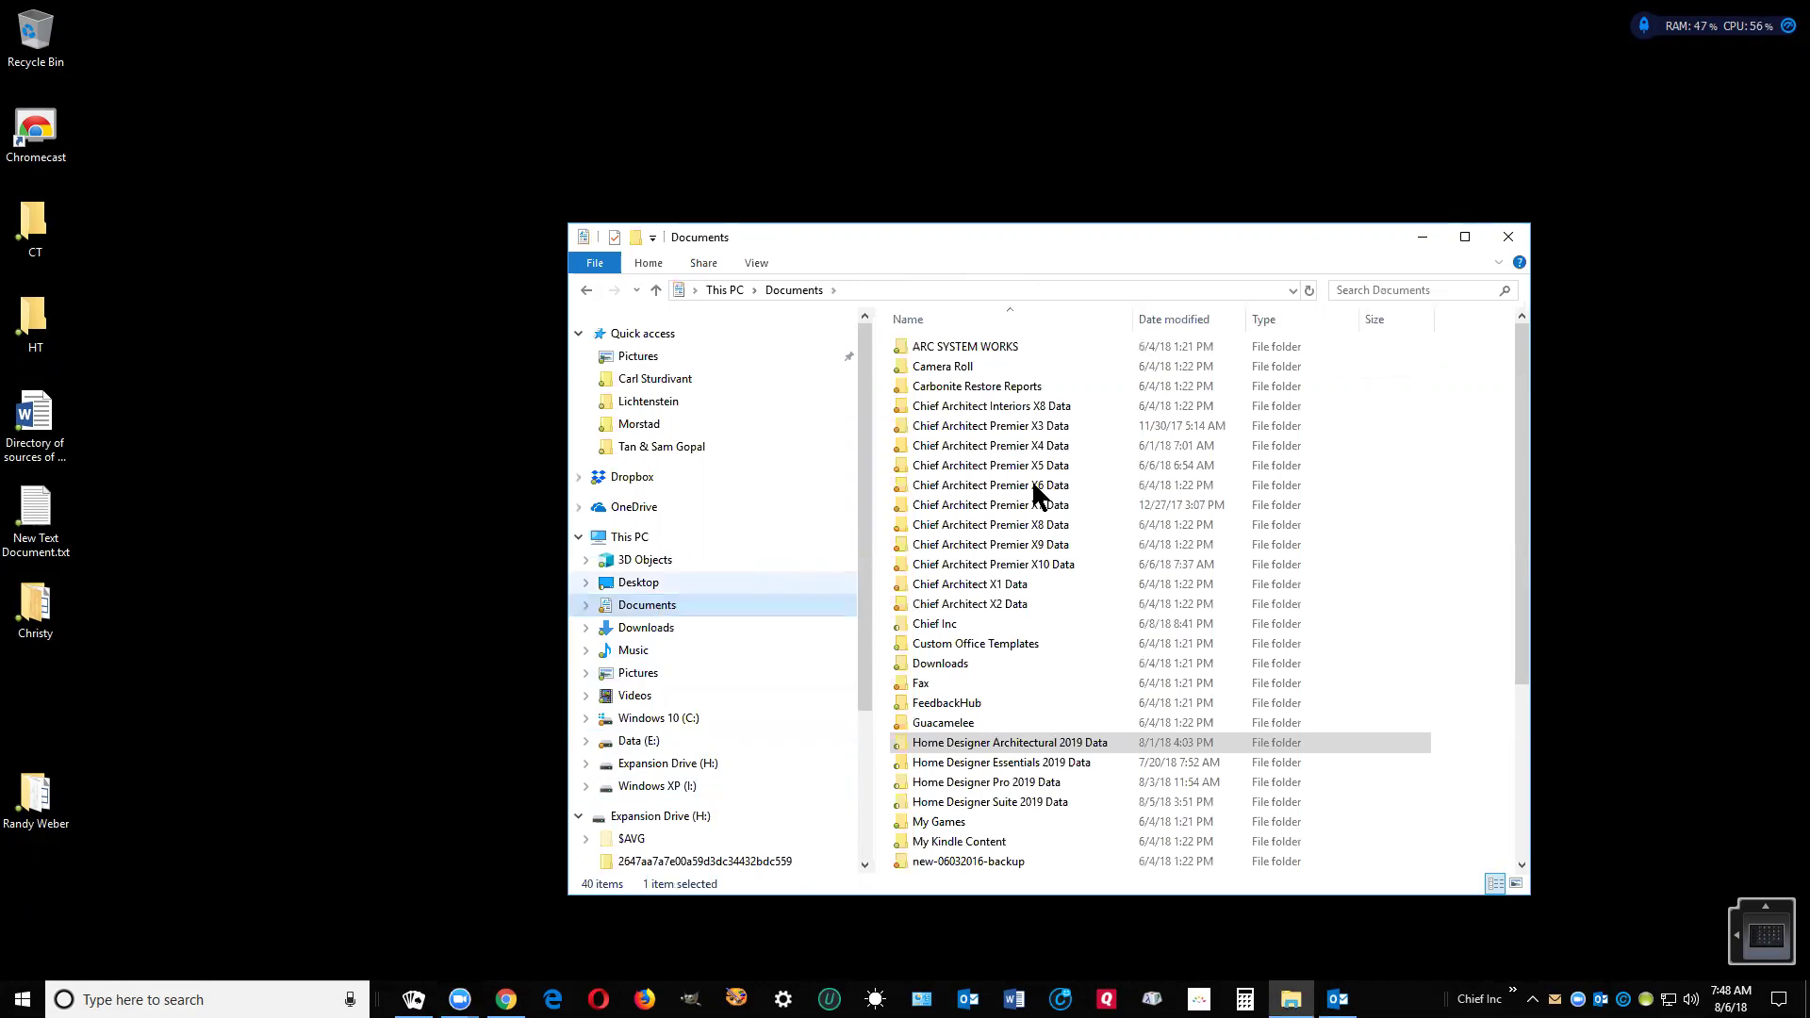
{"action": "scroll", "coordinate": [1190, 499], "scroll_direction": "down", "scroll_amount": 2}
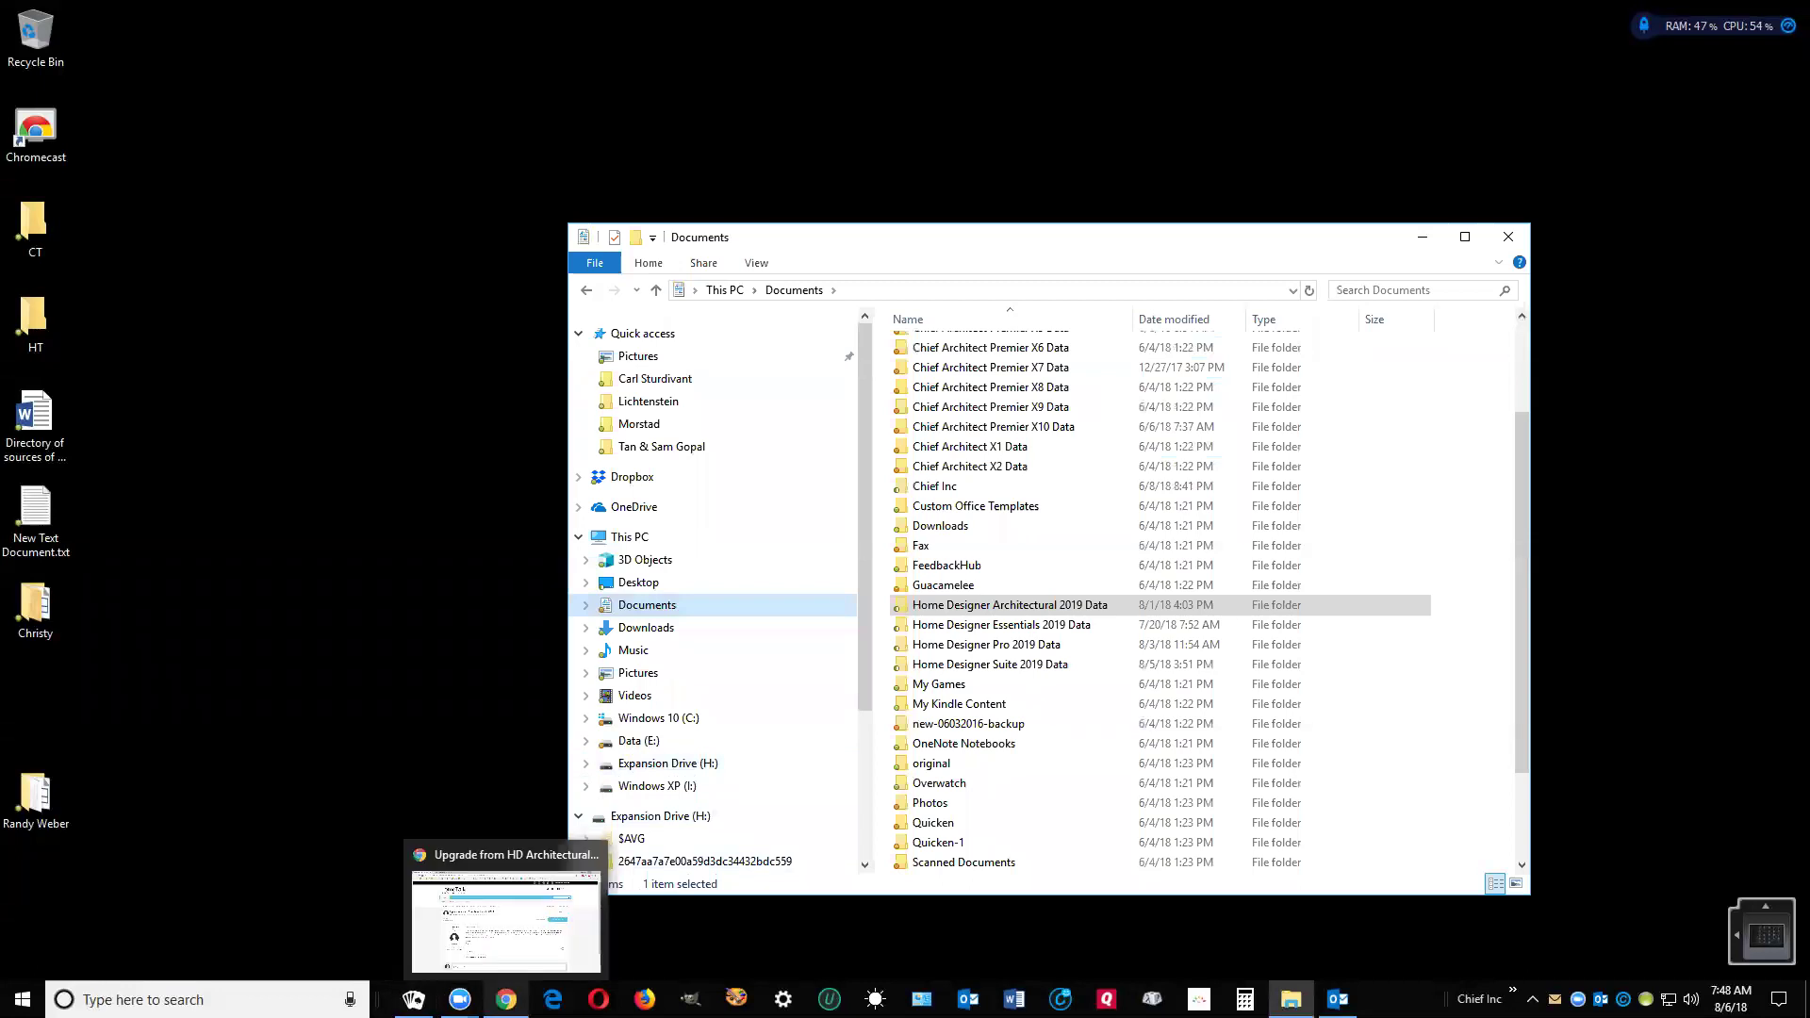
{"action": "left_click", "coordinate": [507, 999]}
{"action": "left_click", "coordinate": [507, 999]}
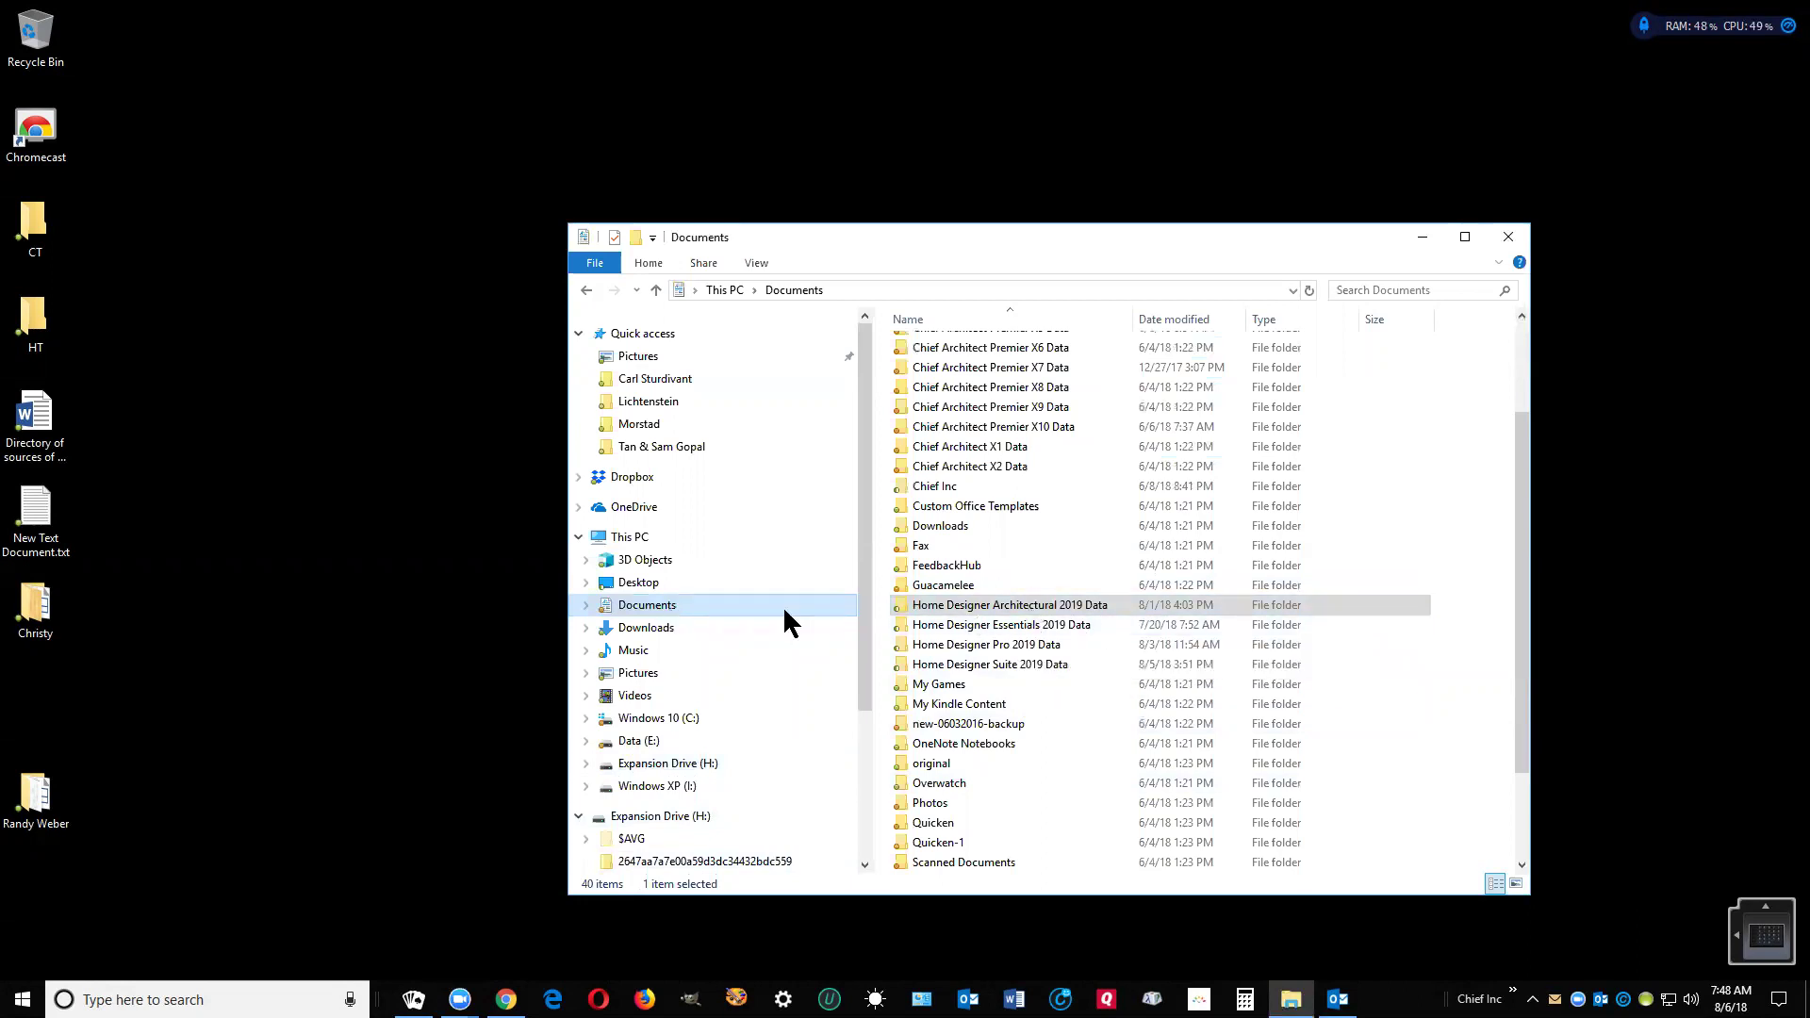
{"action": "scroll", "coordinate": [905, 472], "scroll_direction": "up", "scroll_amount": 3}
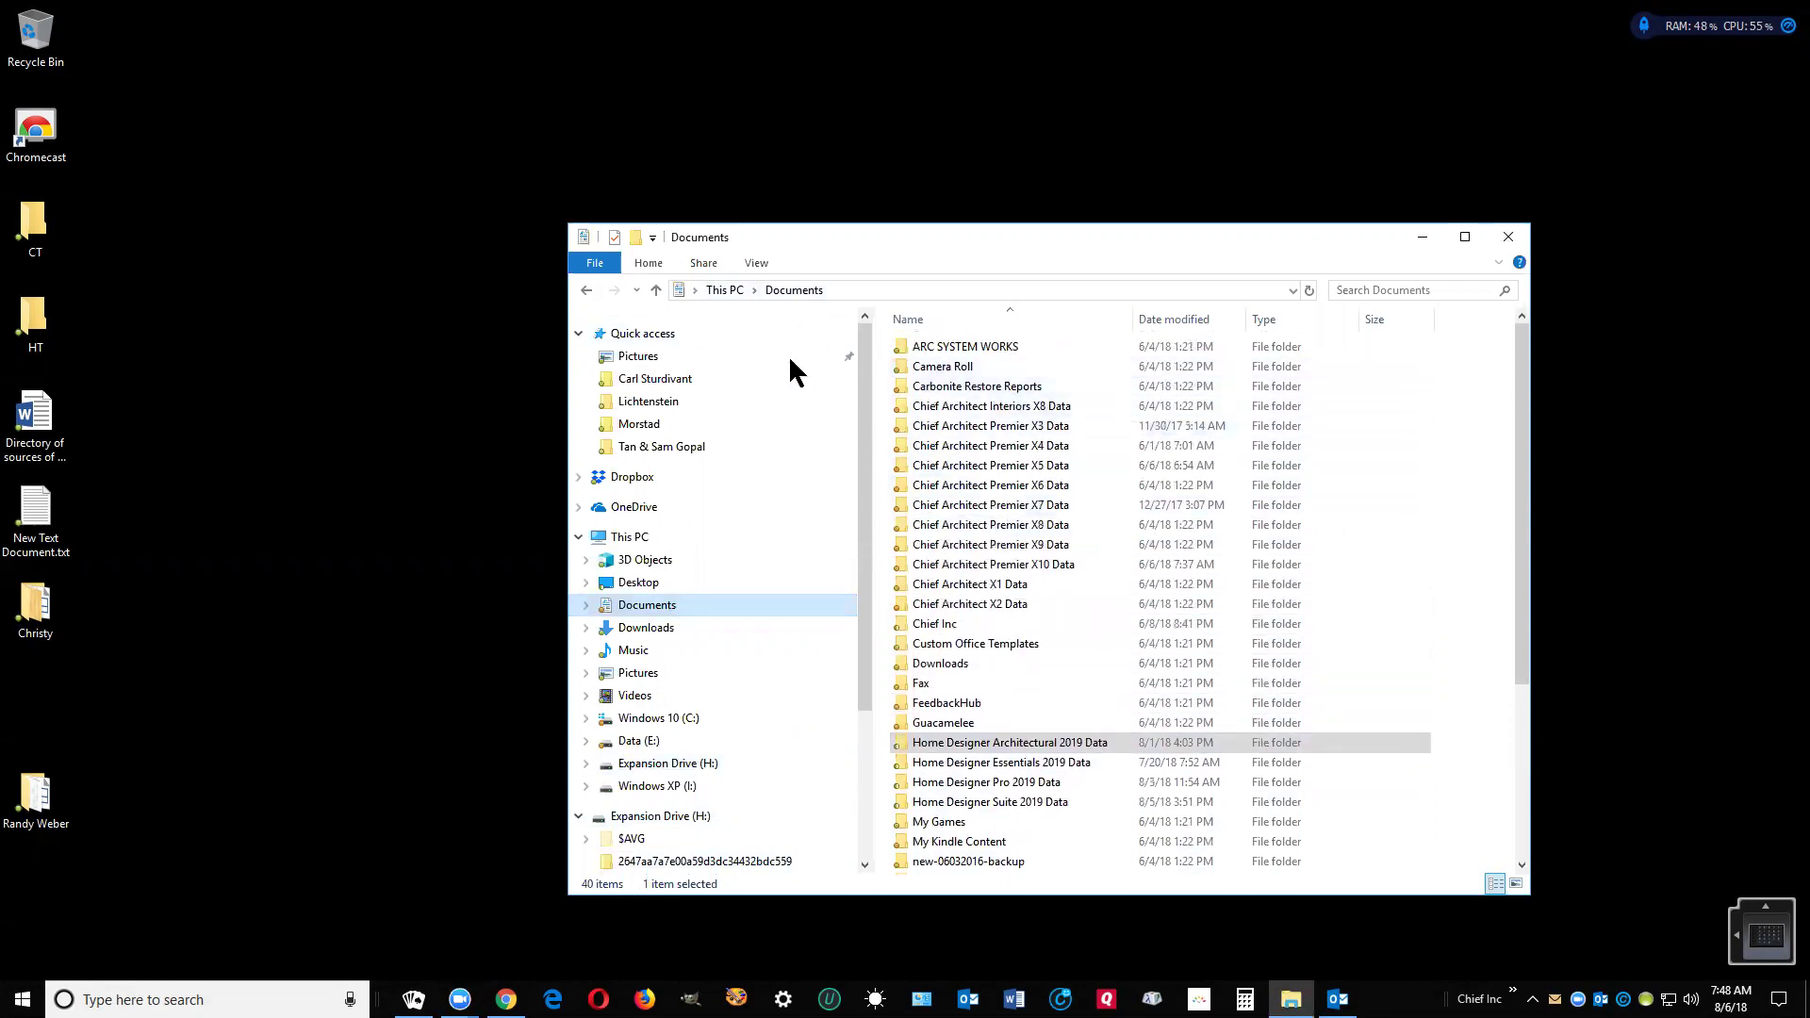
Open Home Designer Architectural 2019 Data, then its Database Libraries folder, showing Trash.calib and User_Library.calib
{"action": "double_click", "coordinate": [1007, 745]}
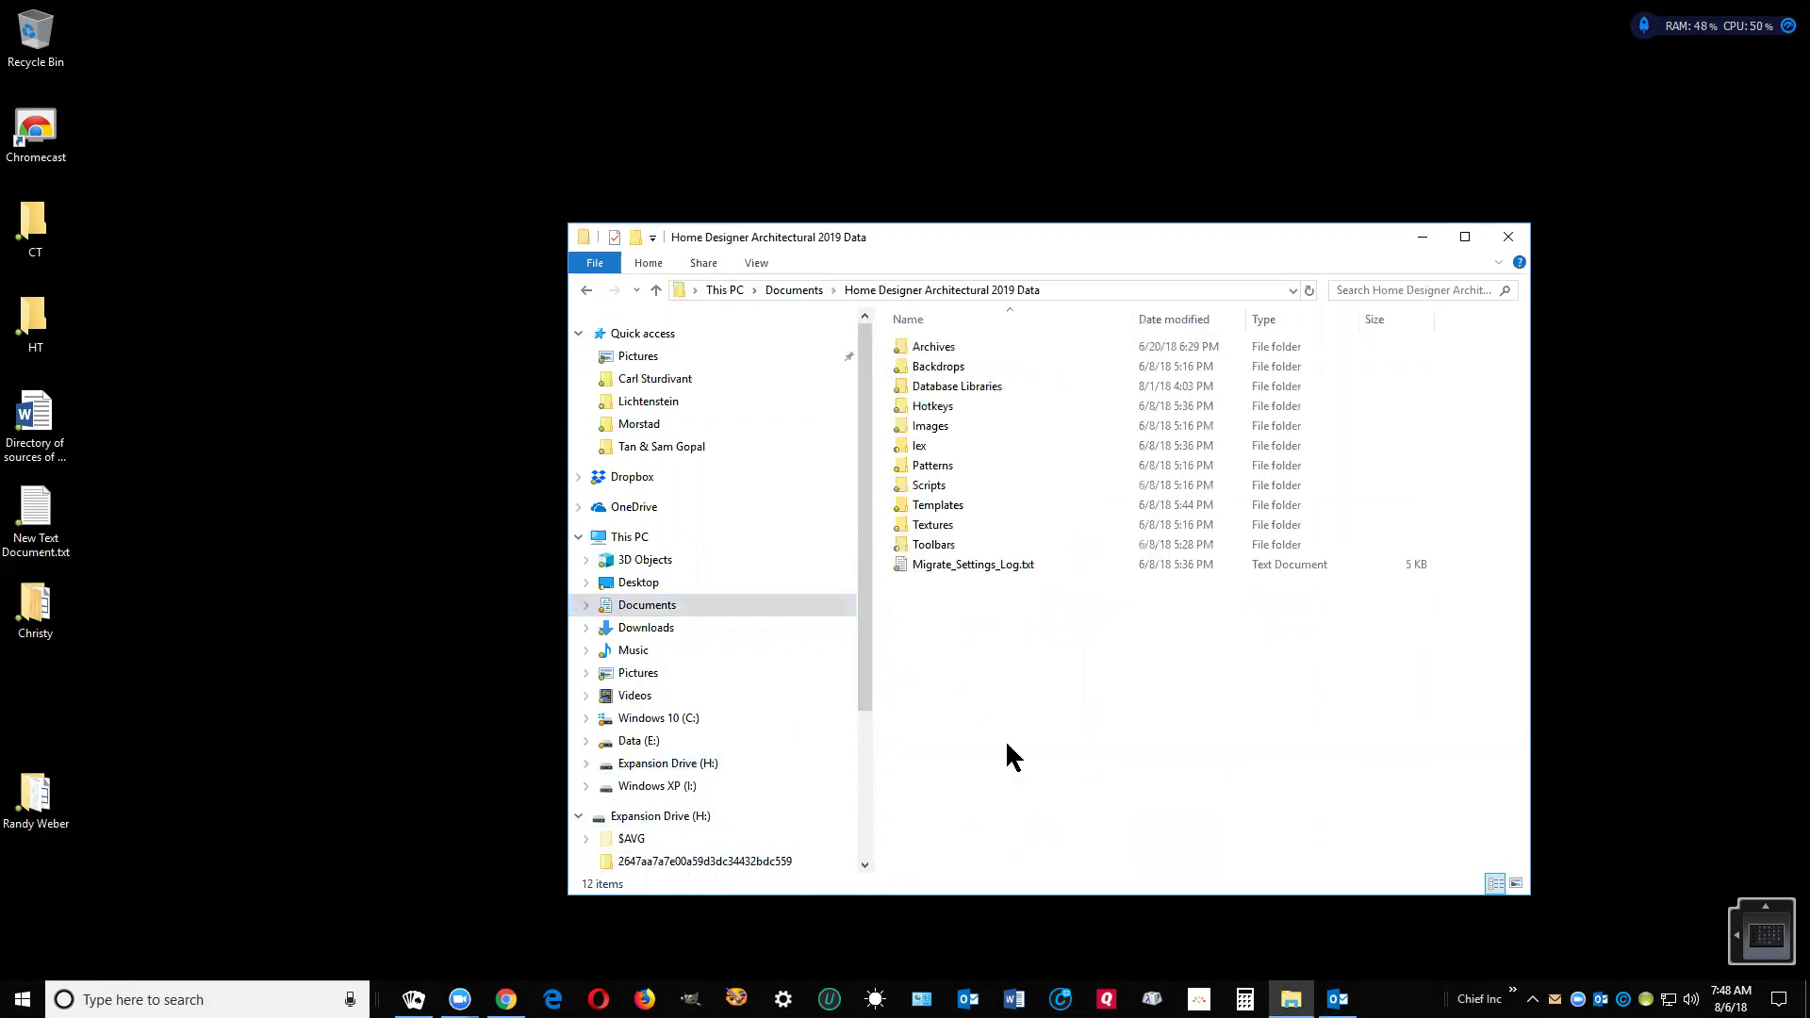
{"action": "double_click", "coordinate": [941, 383]}
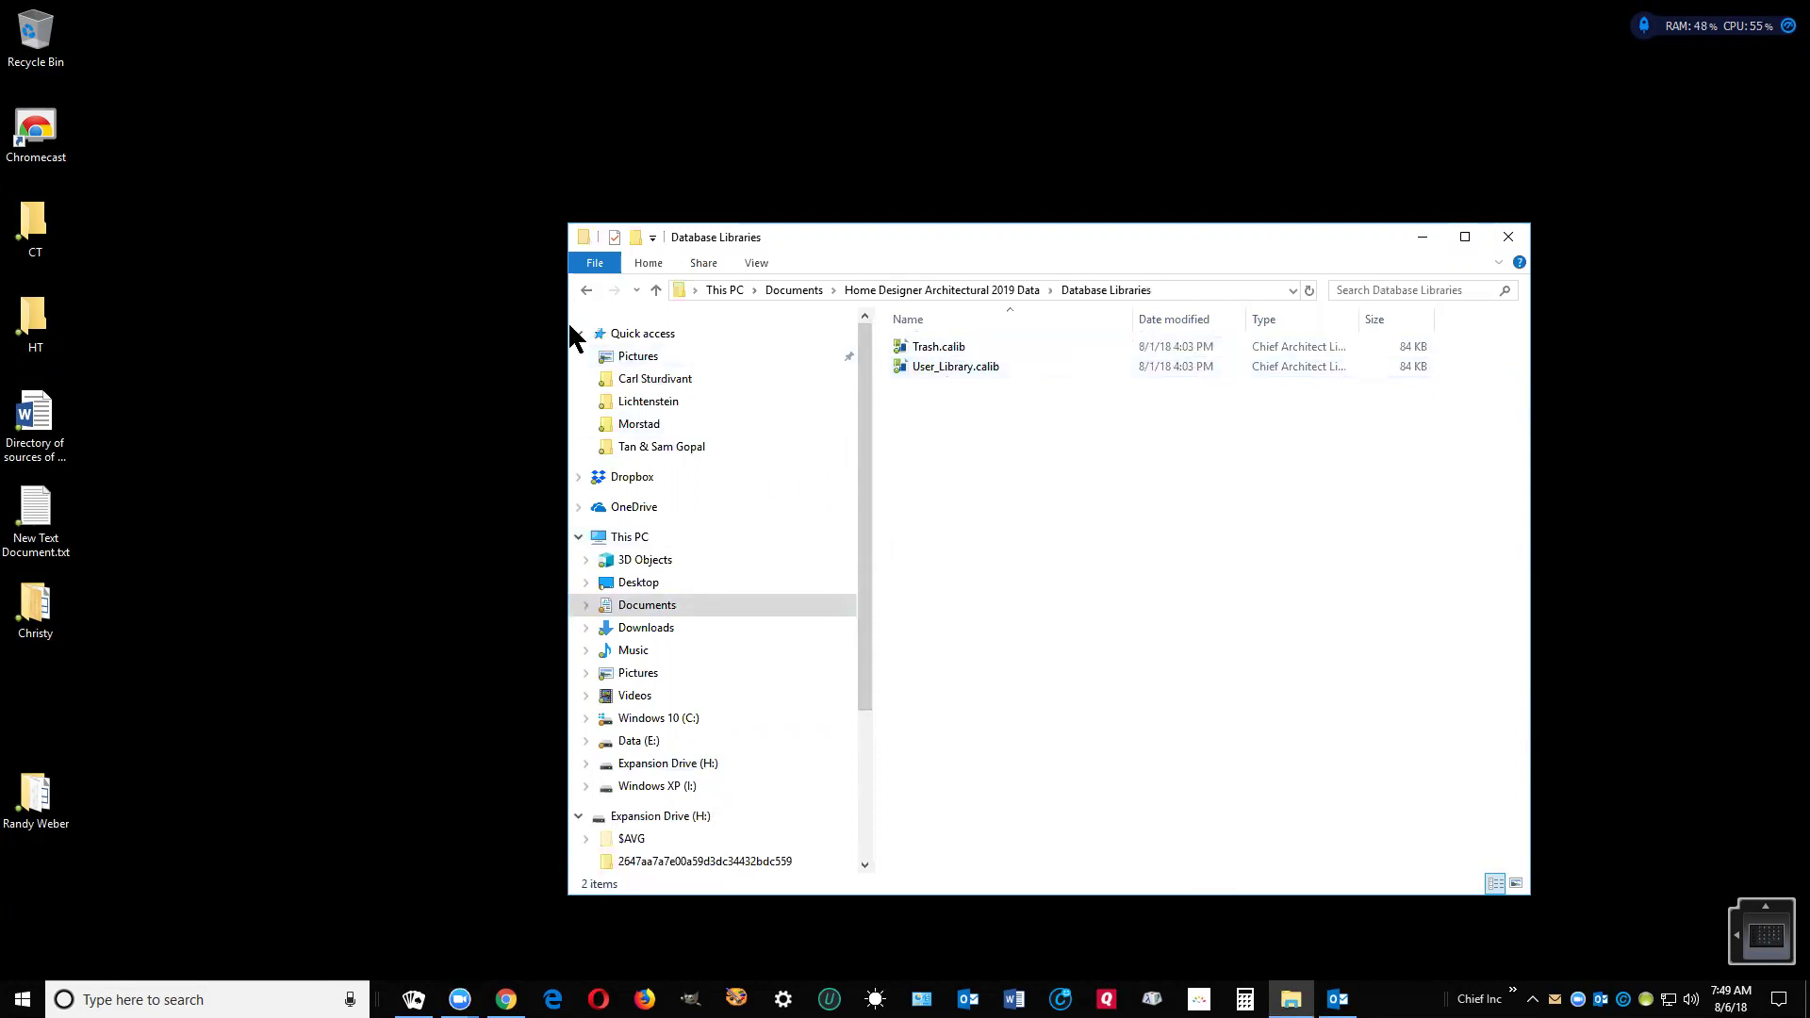
Browse to Documents > Chief Architect Premier X10 Data > Database Libraries
{"action": "left_click", "coordinate": [657, 611]}
{"action": "scroll", "coordinate": [1039, 604], "scroll_direction": "down", "scroll_amount": 2}
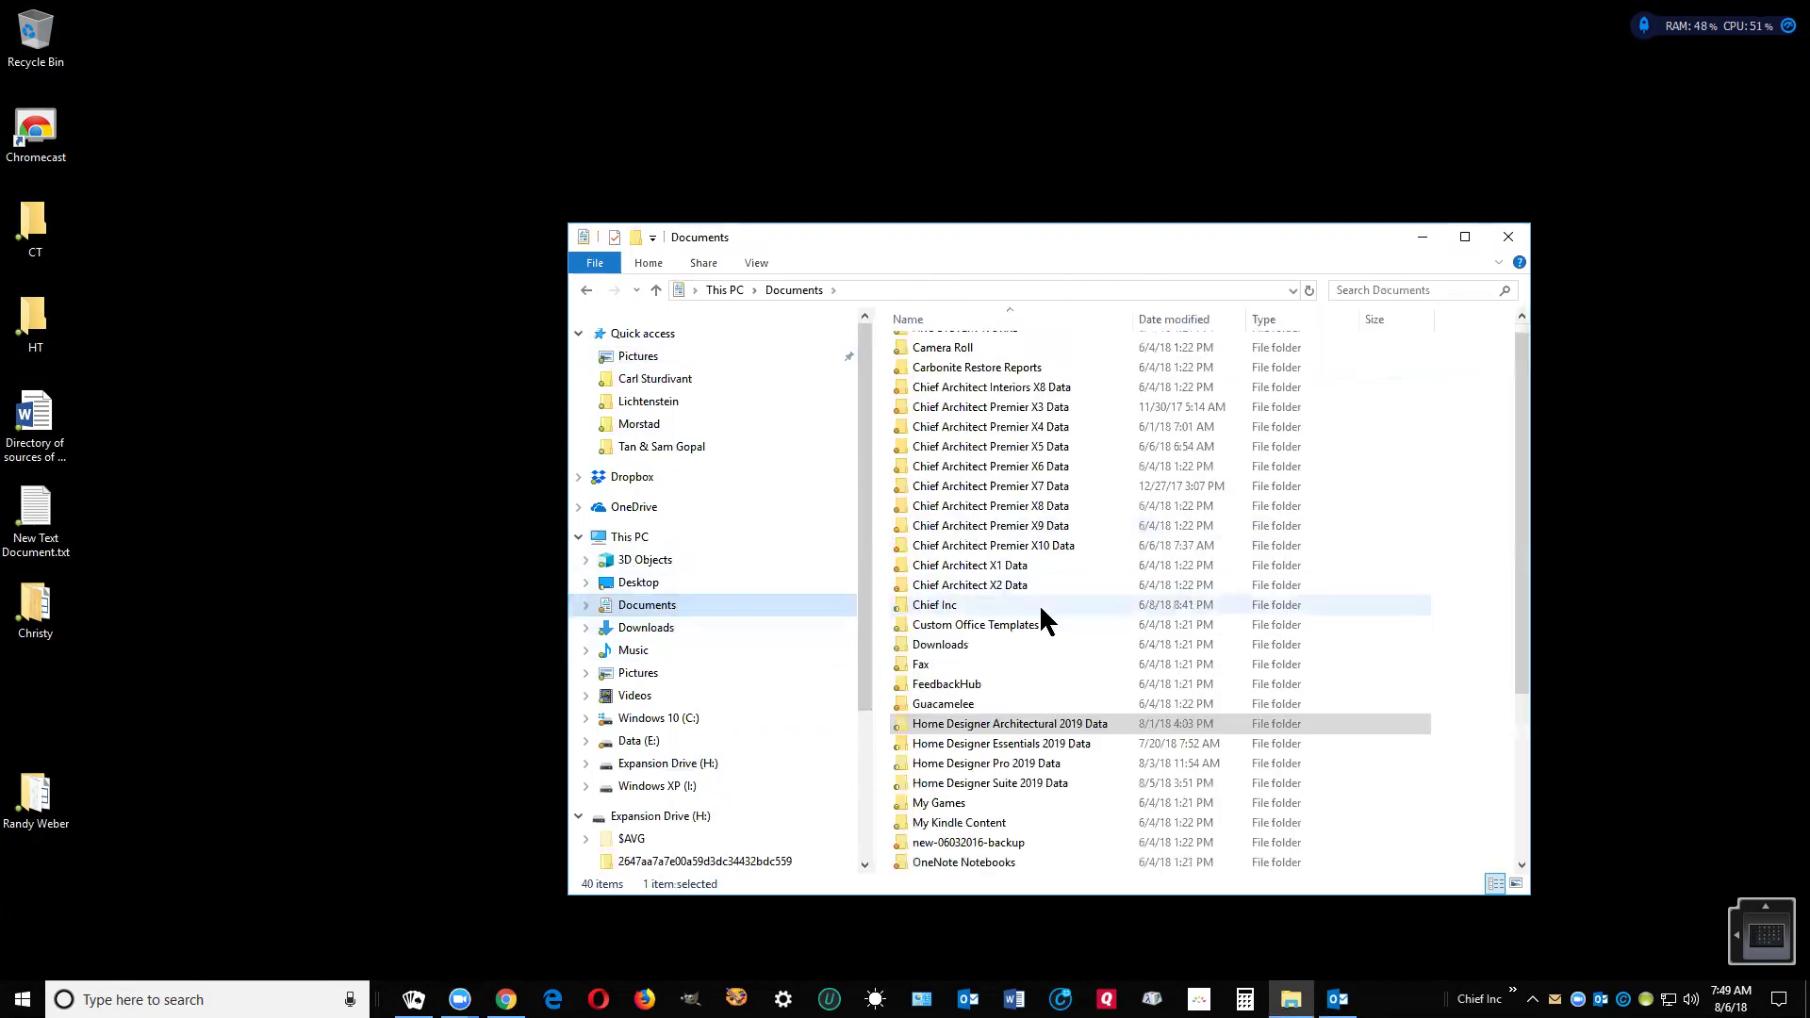
{"action": "scroll", "coordinate": [1041, 624], "scroll_direction": "up", "scroll_amount": 1}
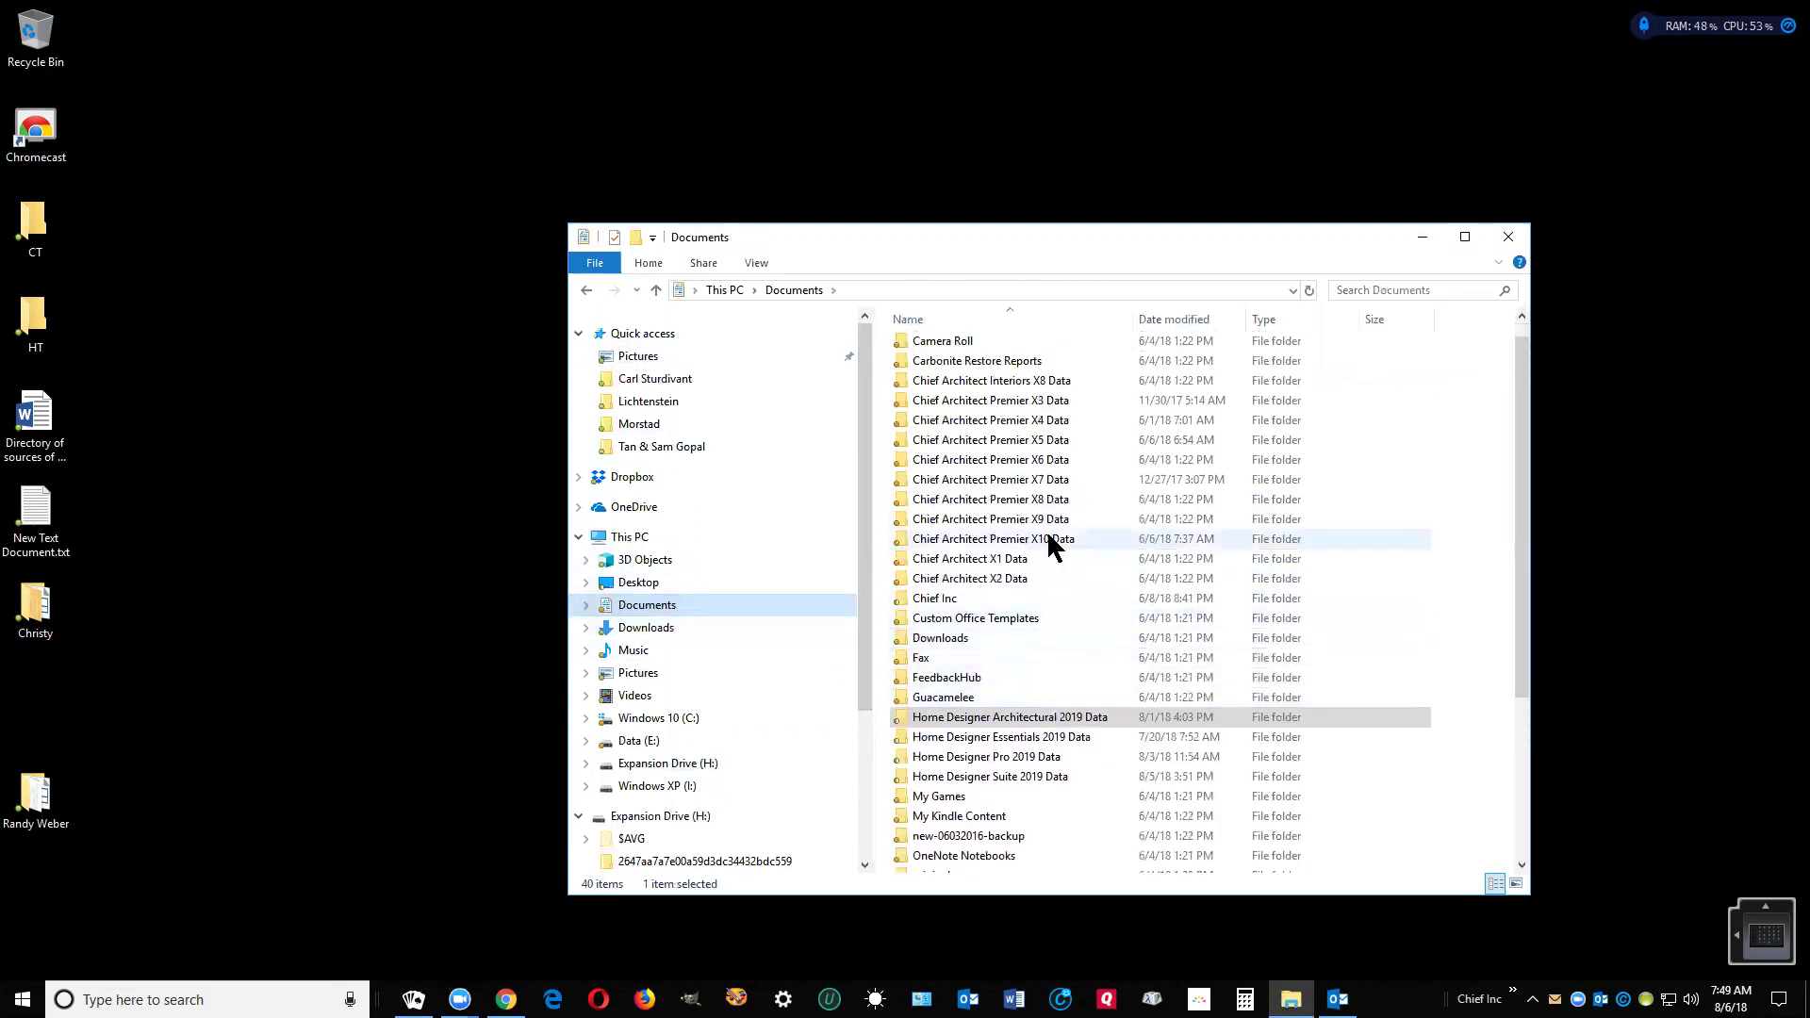
{"action": "double_click", "coordinate": [1043, 536]}
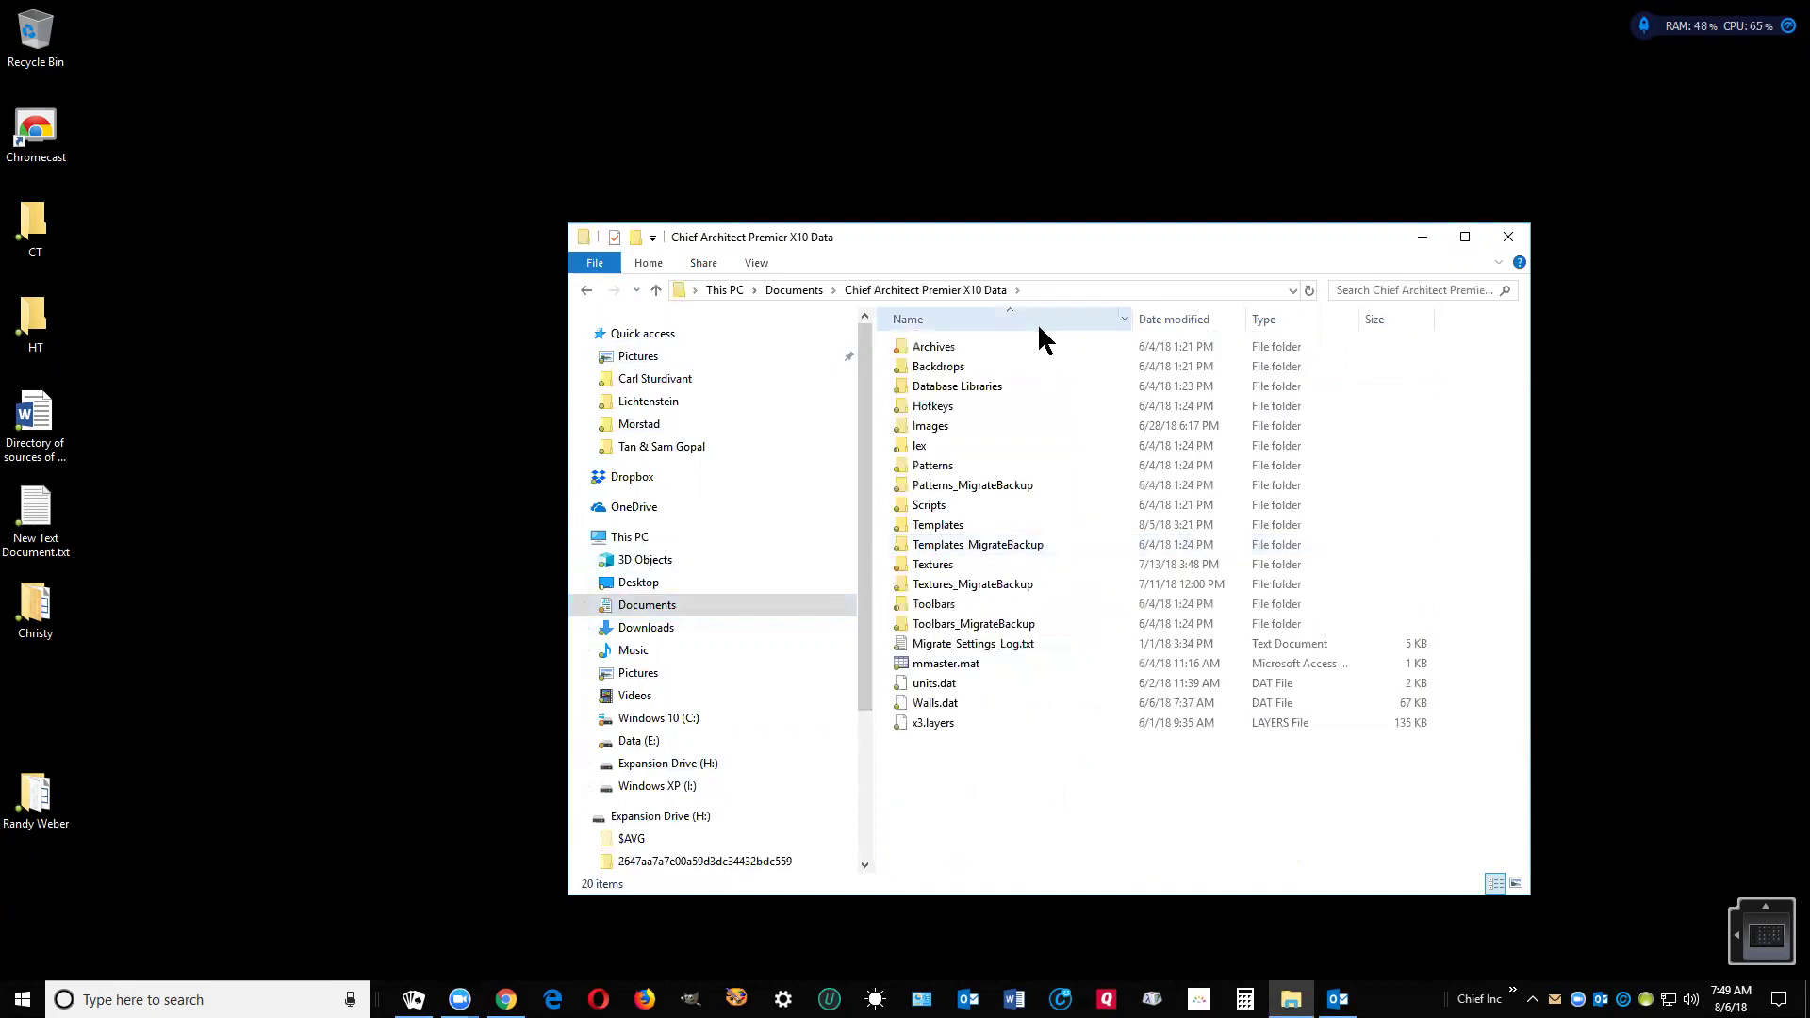
{"action": "double_click", "coordinate": [984, 387]}
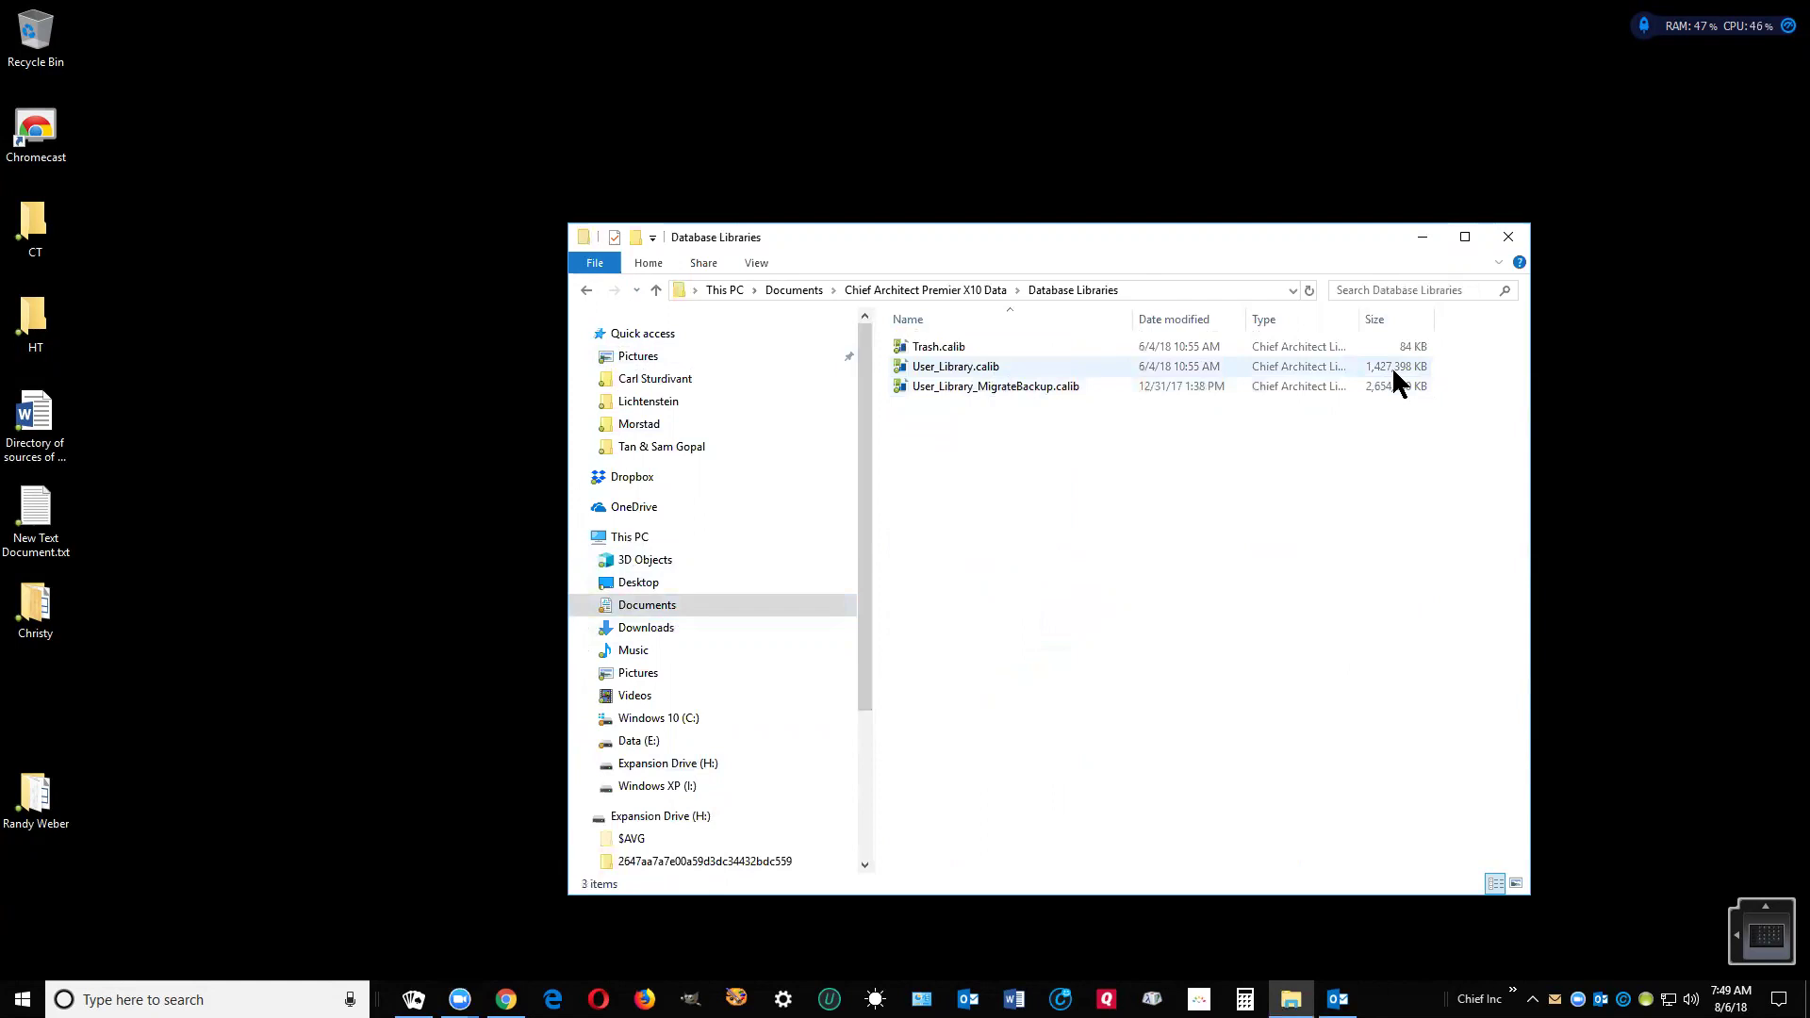
Select the 1,427,398 KB User_Library.calib and dismiss its context menu without acting
{"action": "left_click", "coordinate": [964, 374]}
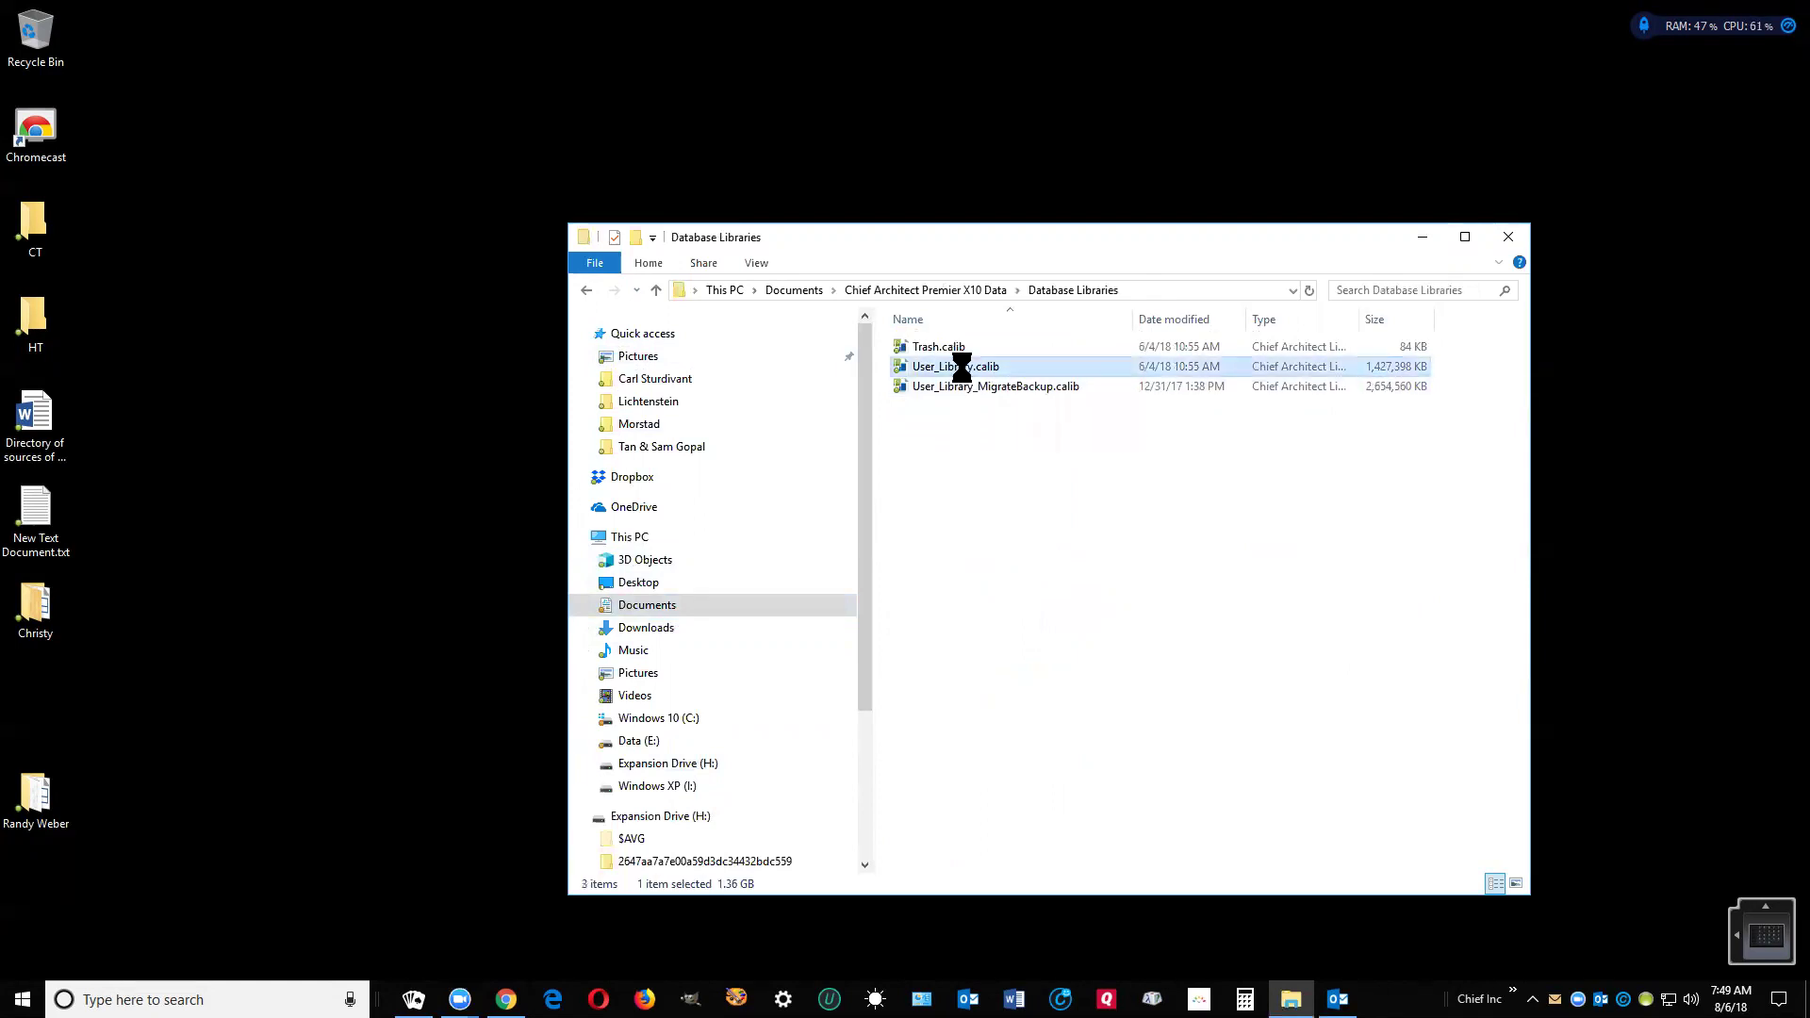
{"action": "right_click", "coordinate": [963, 371]}
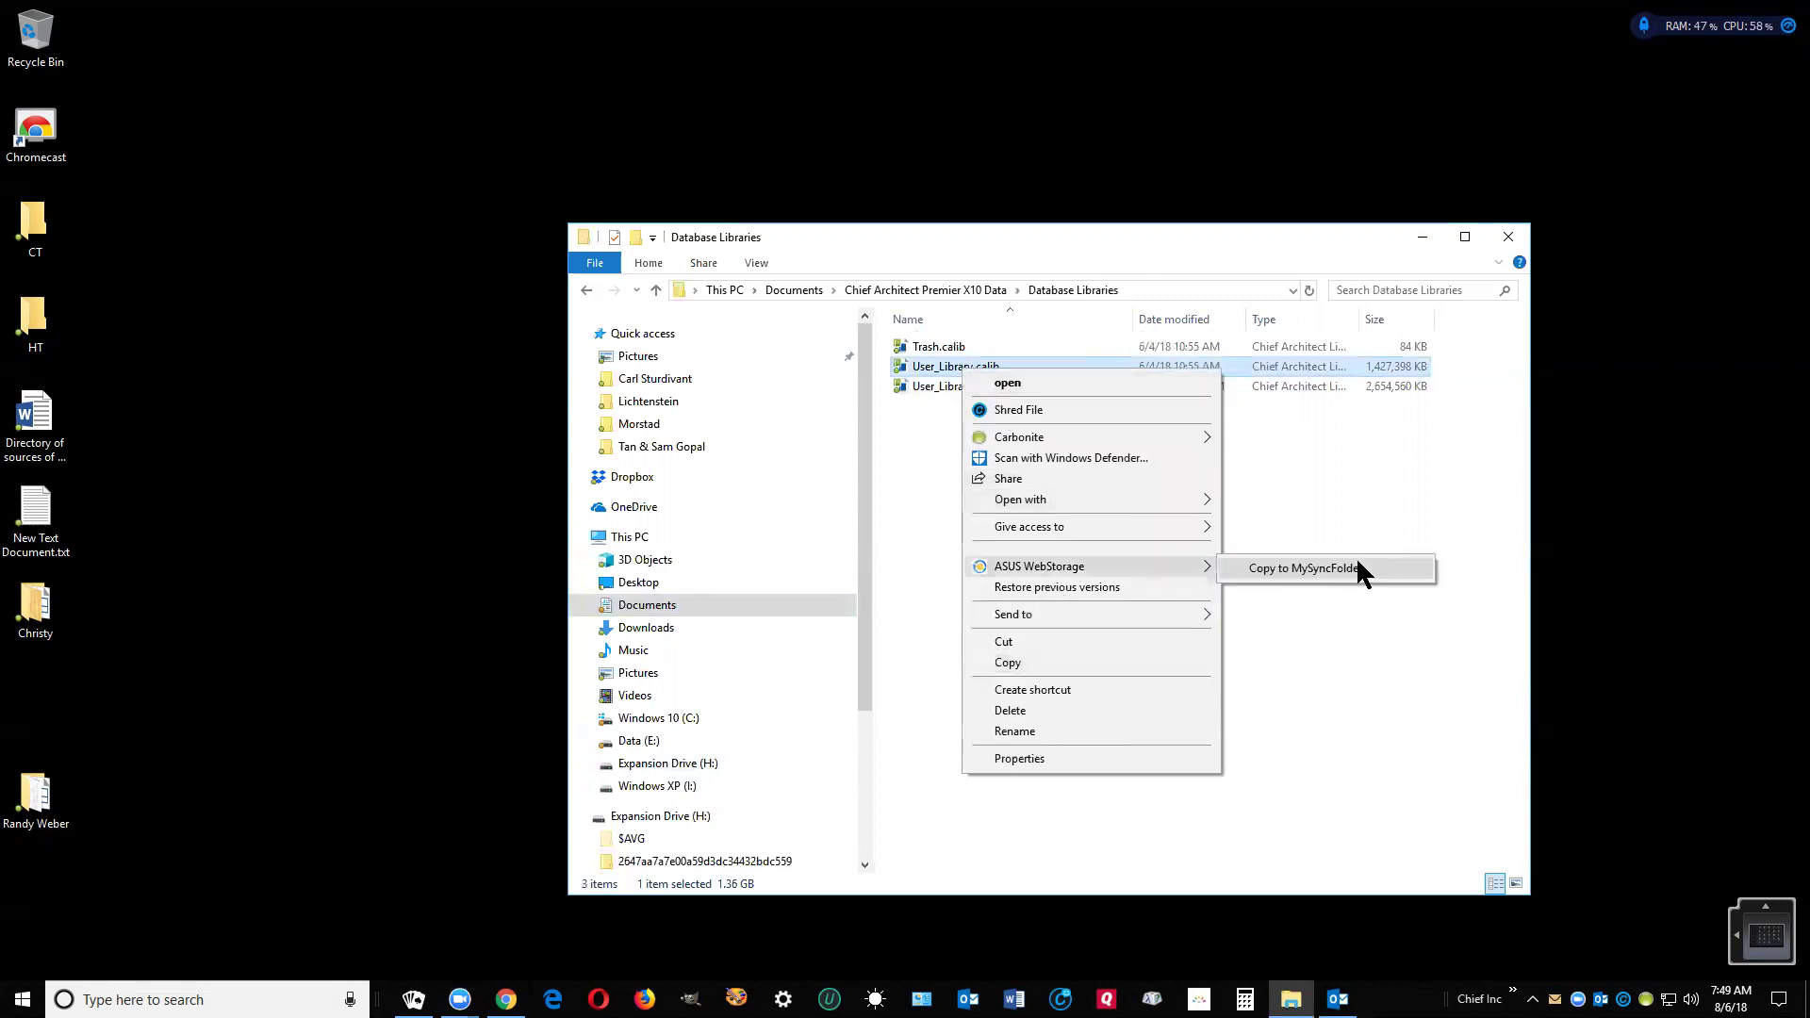
{"action": "left_click", "coordinate": [1371, 498]}
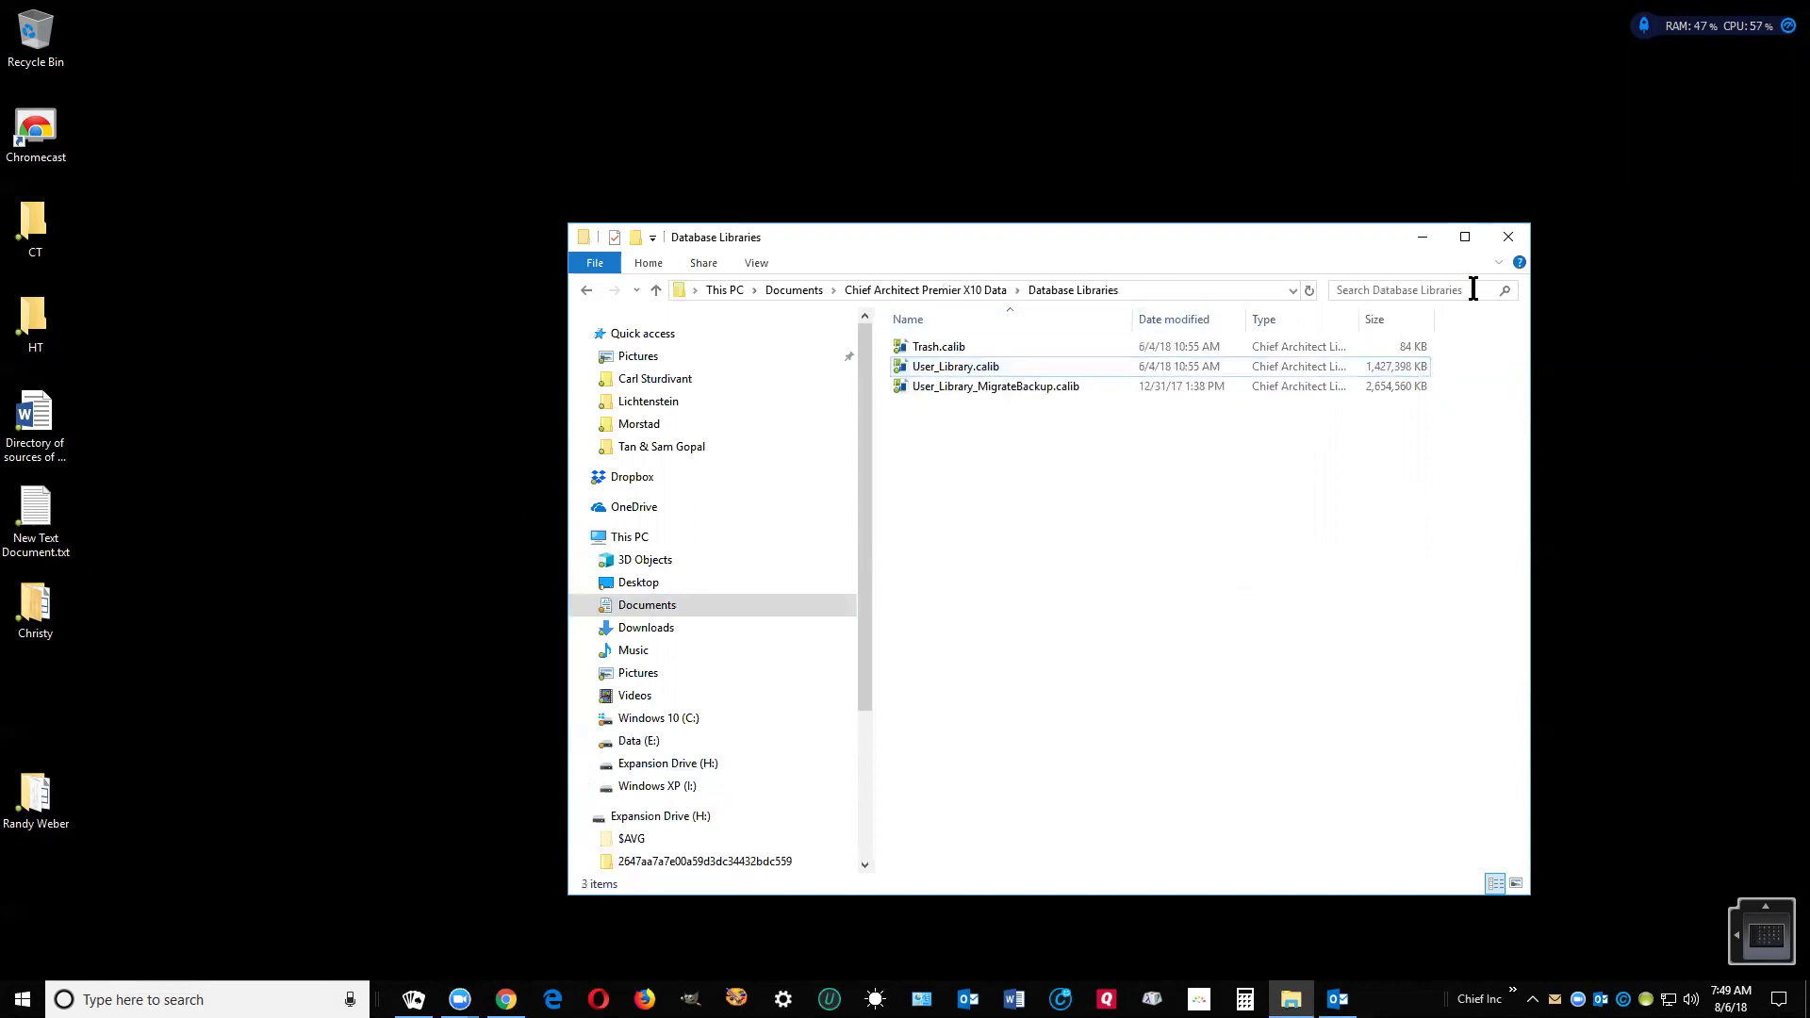
Minimize Explorer and launch Home Designer Architectural 2019 from the Chief taskbar launcher
{"action": "left_click", "coordinate": [1420, 237]}
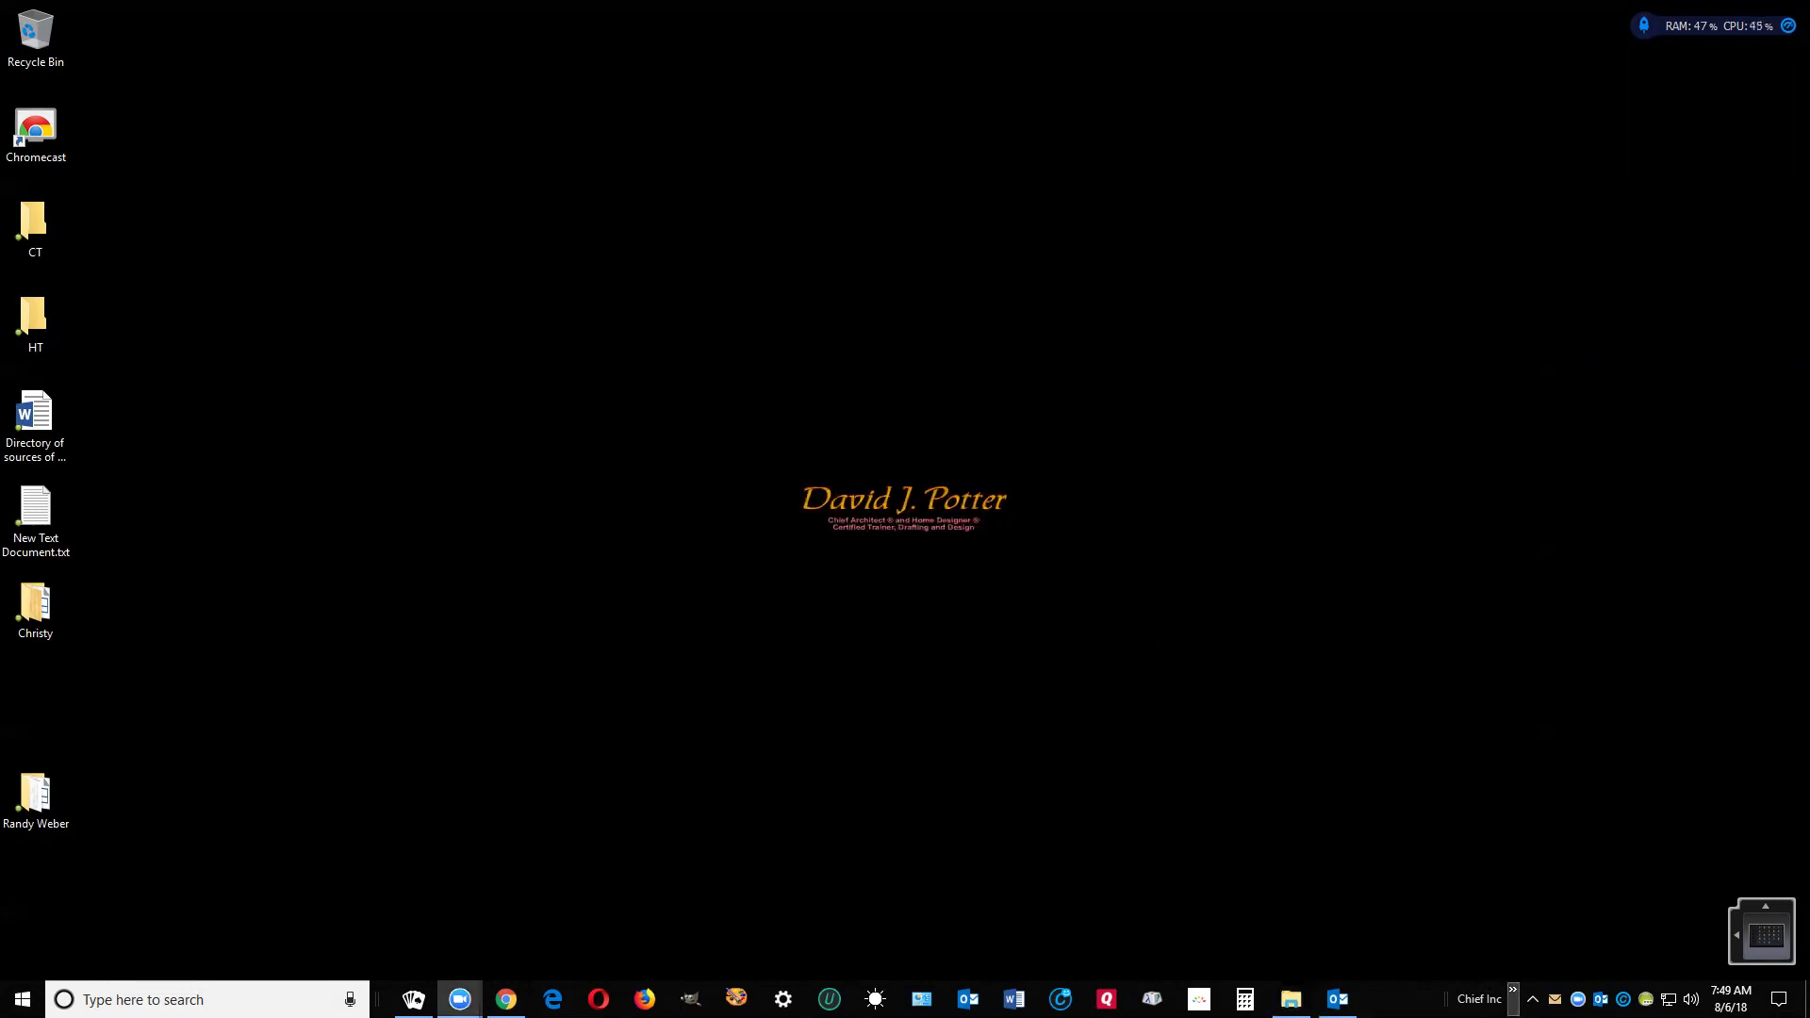
{"action": "left_click", "coordinate": [1512, 990]}
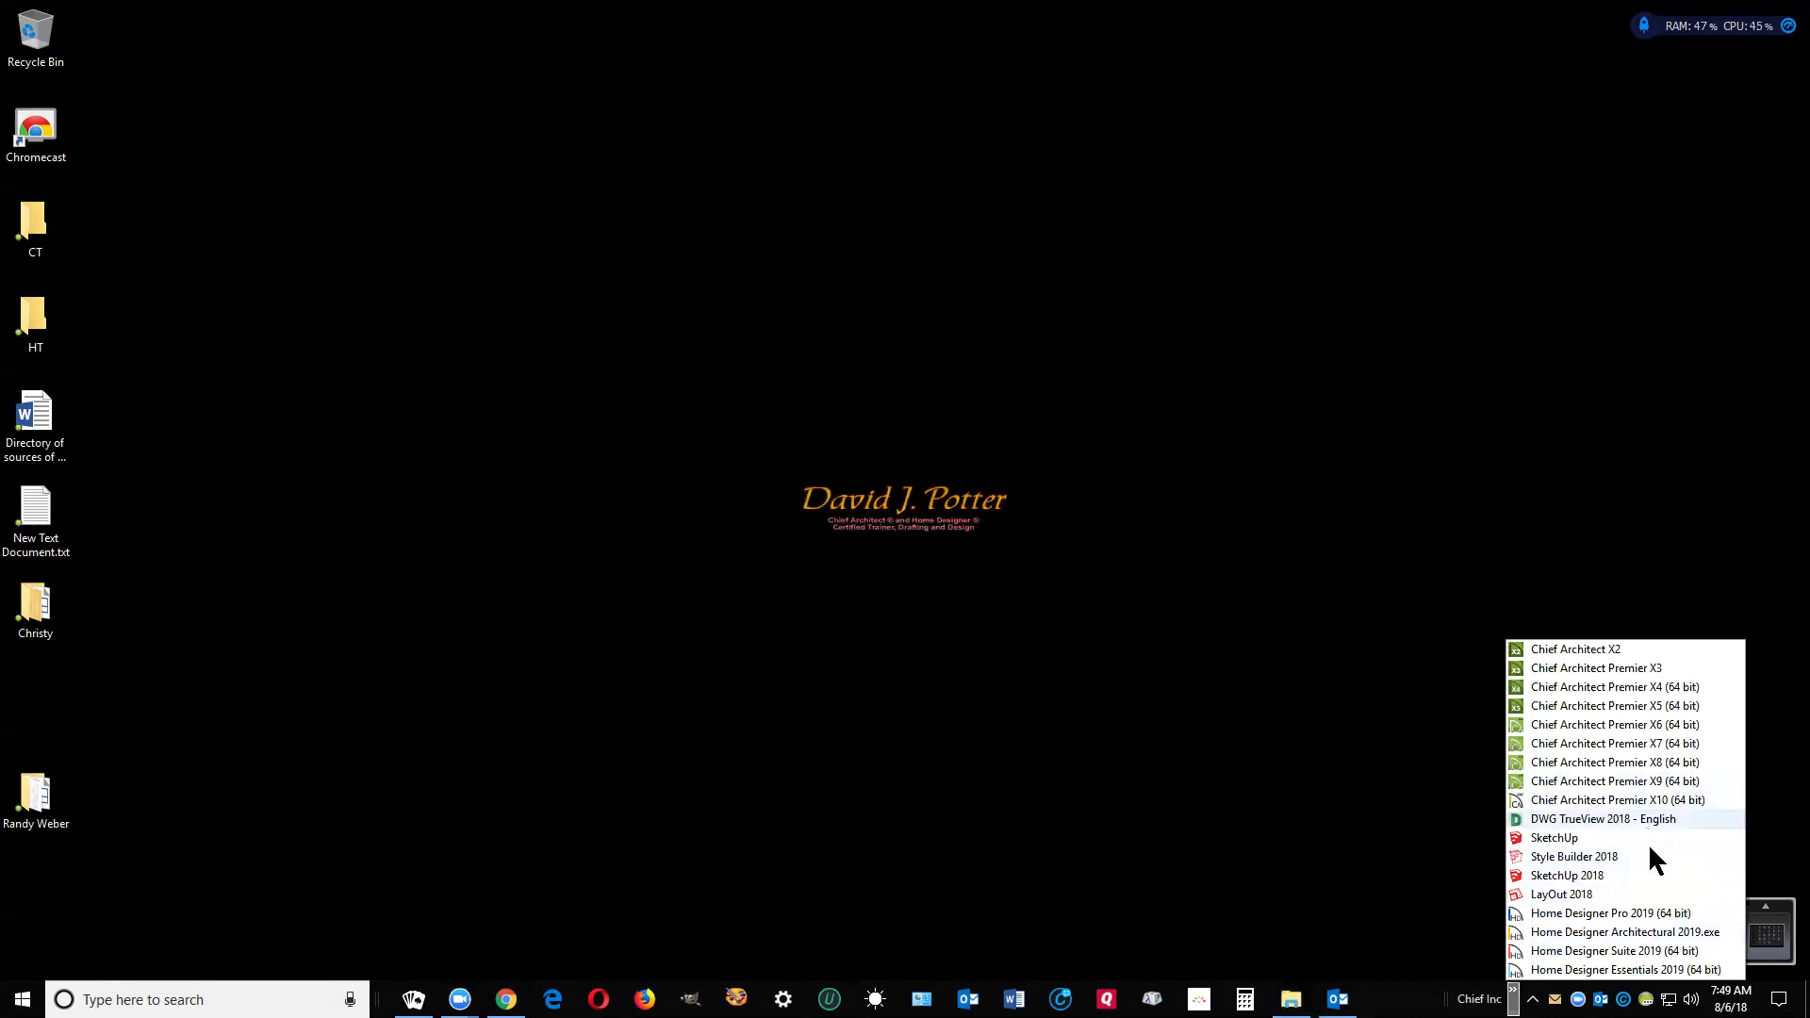
{"action": "left_click", "coordinate": [1643, 932]}
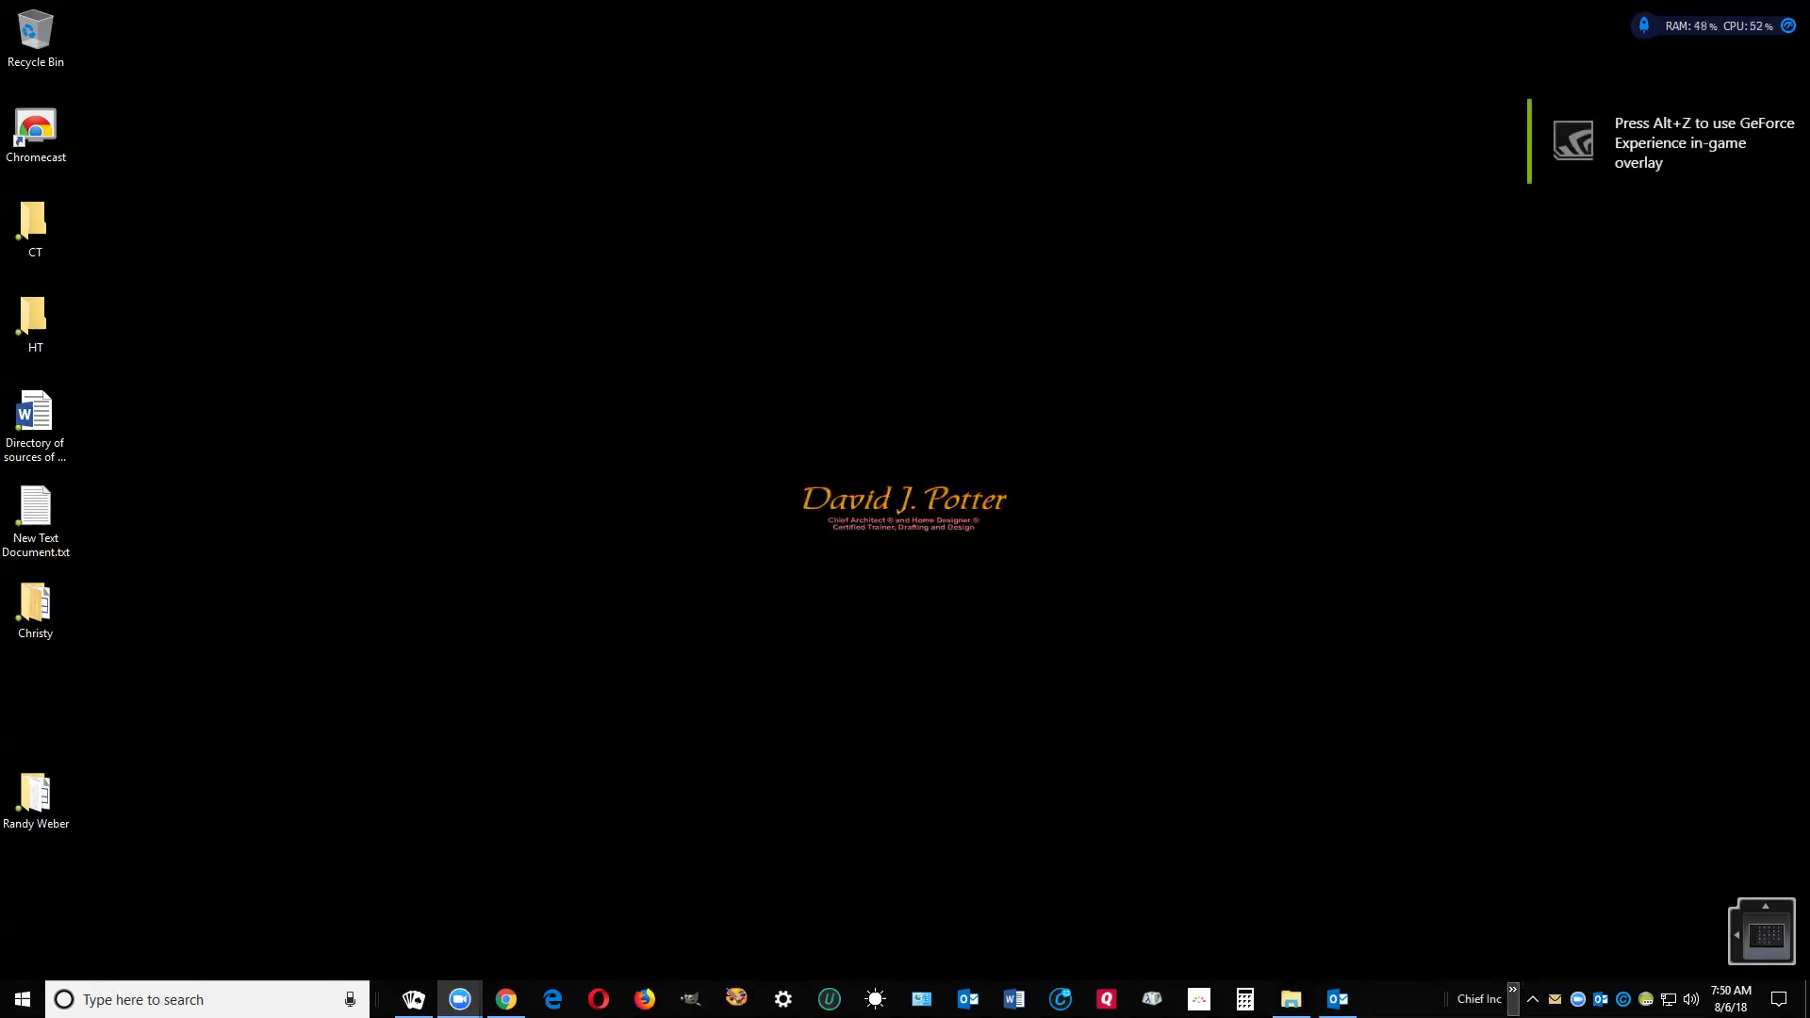
Launch Home Designer Suite 2019 from the launcher list, then bring the list back up
{"action": "left_click", "coordinate": [1512, 992]}
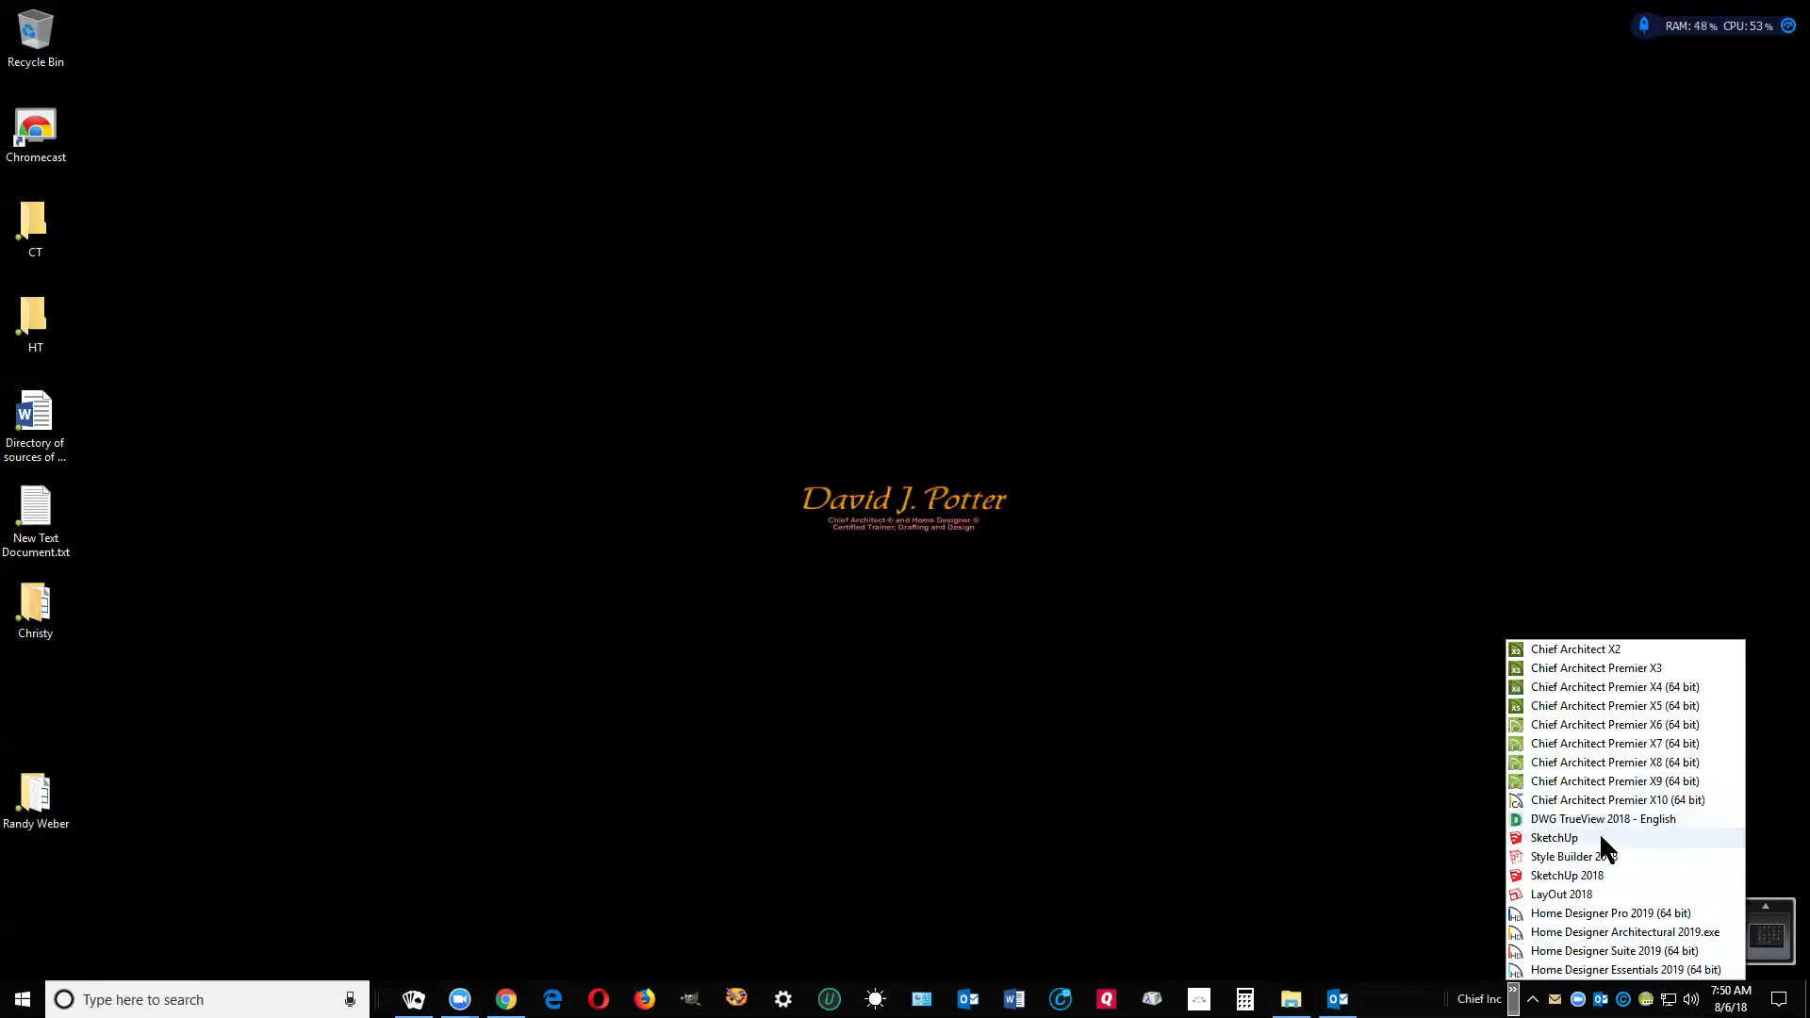
{"action": "left_click", "coordinate": [1605, 950]}
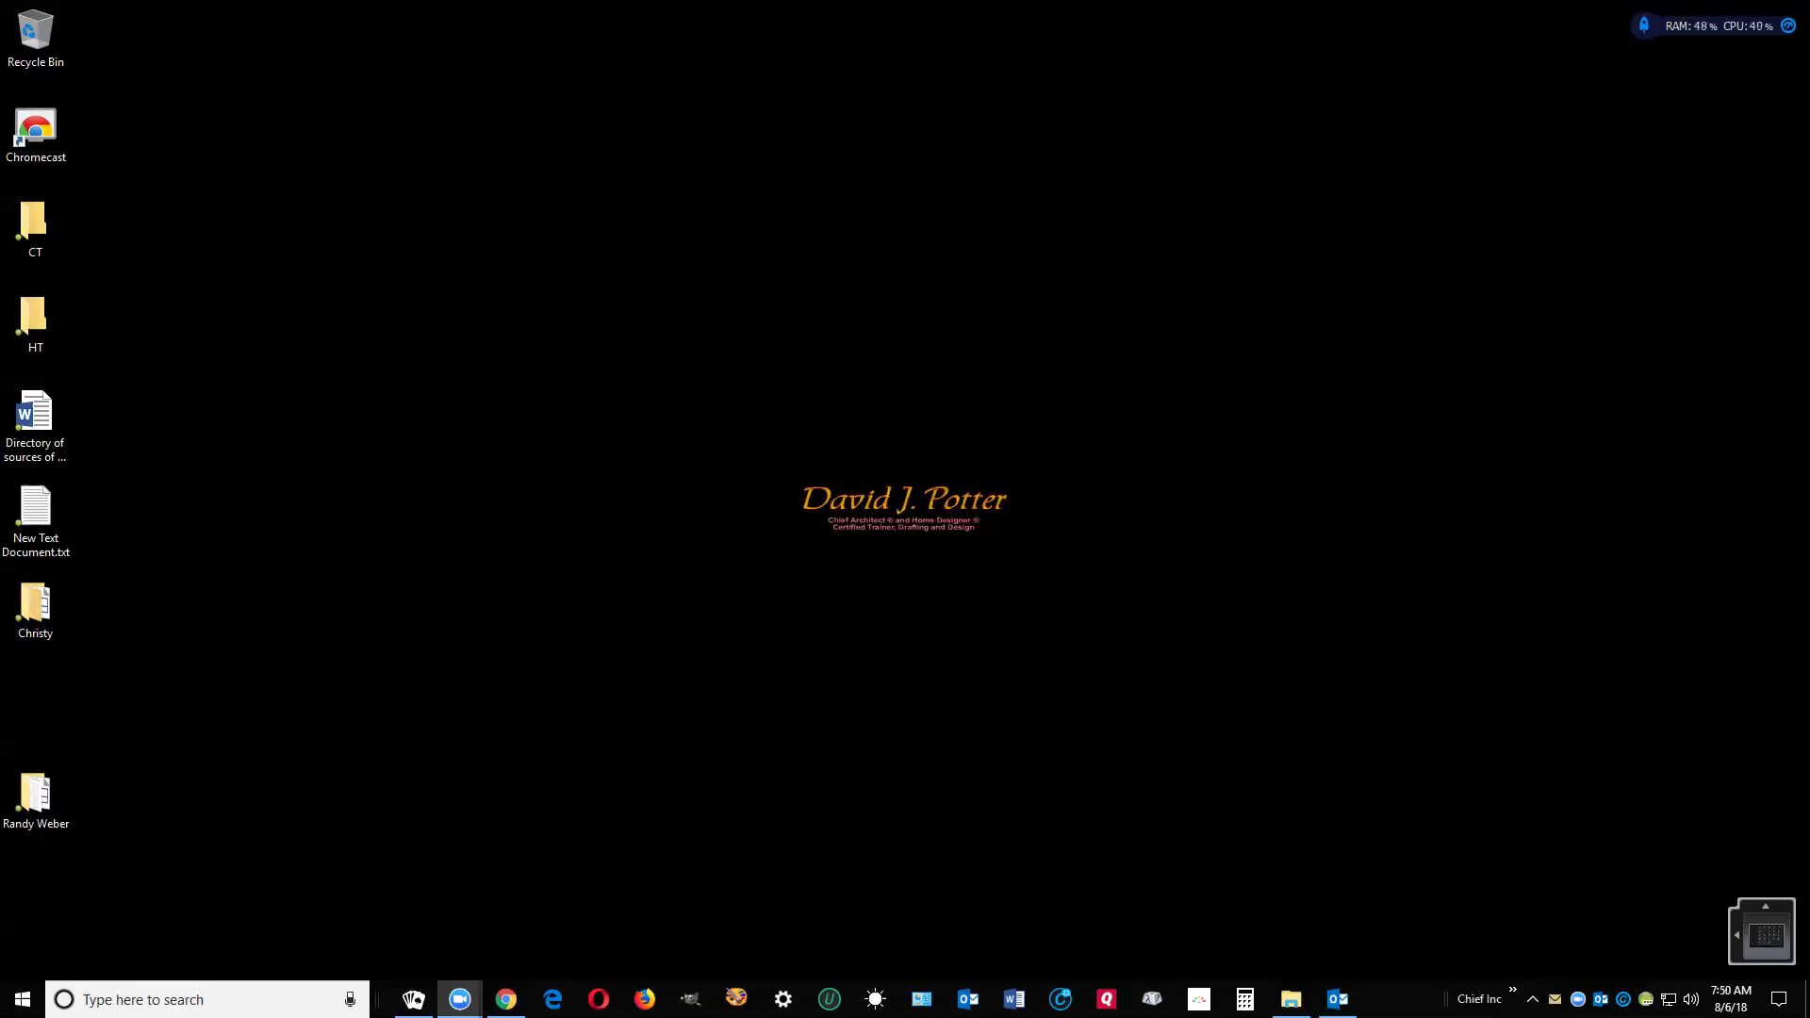
{"action": "left_click", "coordinate": [1514, 992]}
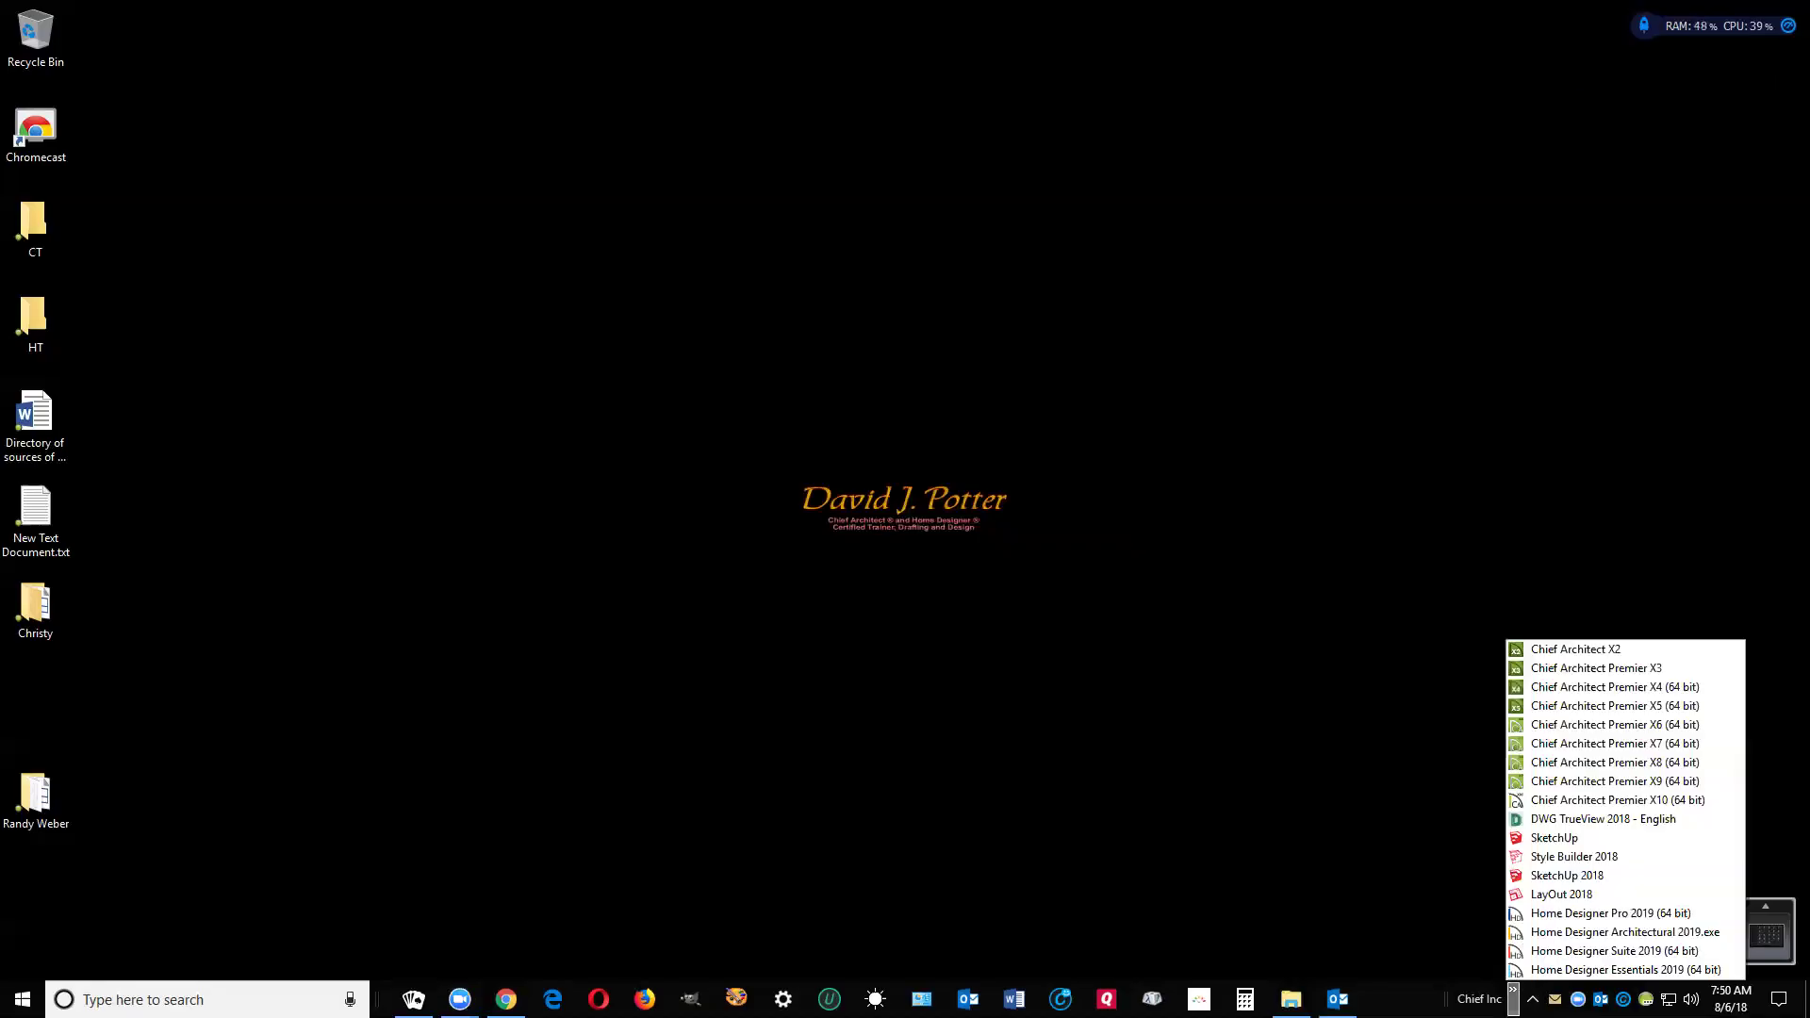
Launch Home Designer Pro 2019 and start a New Plan, showing an empty Untitled 1: 1st Floor
{"action": "left_click", "coordinate": [1645, 914]}
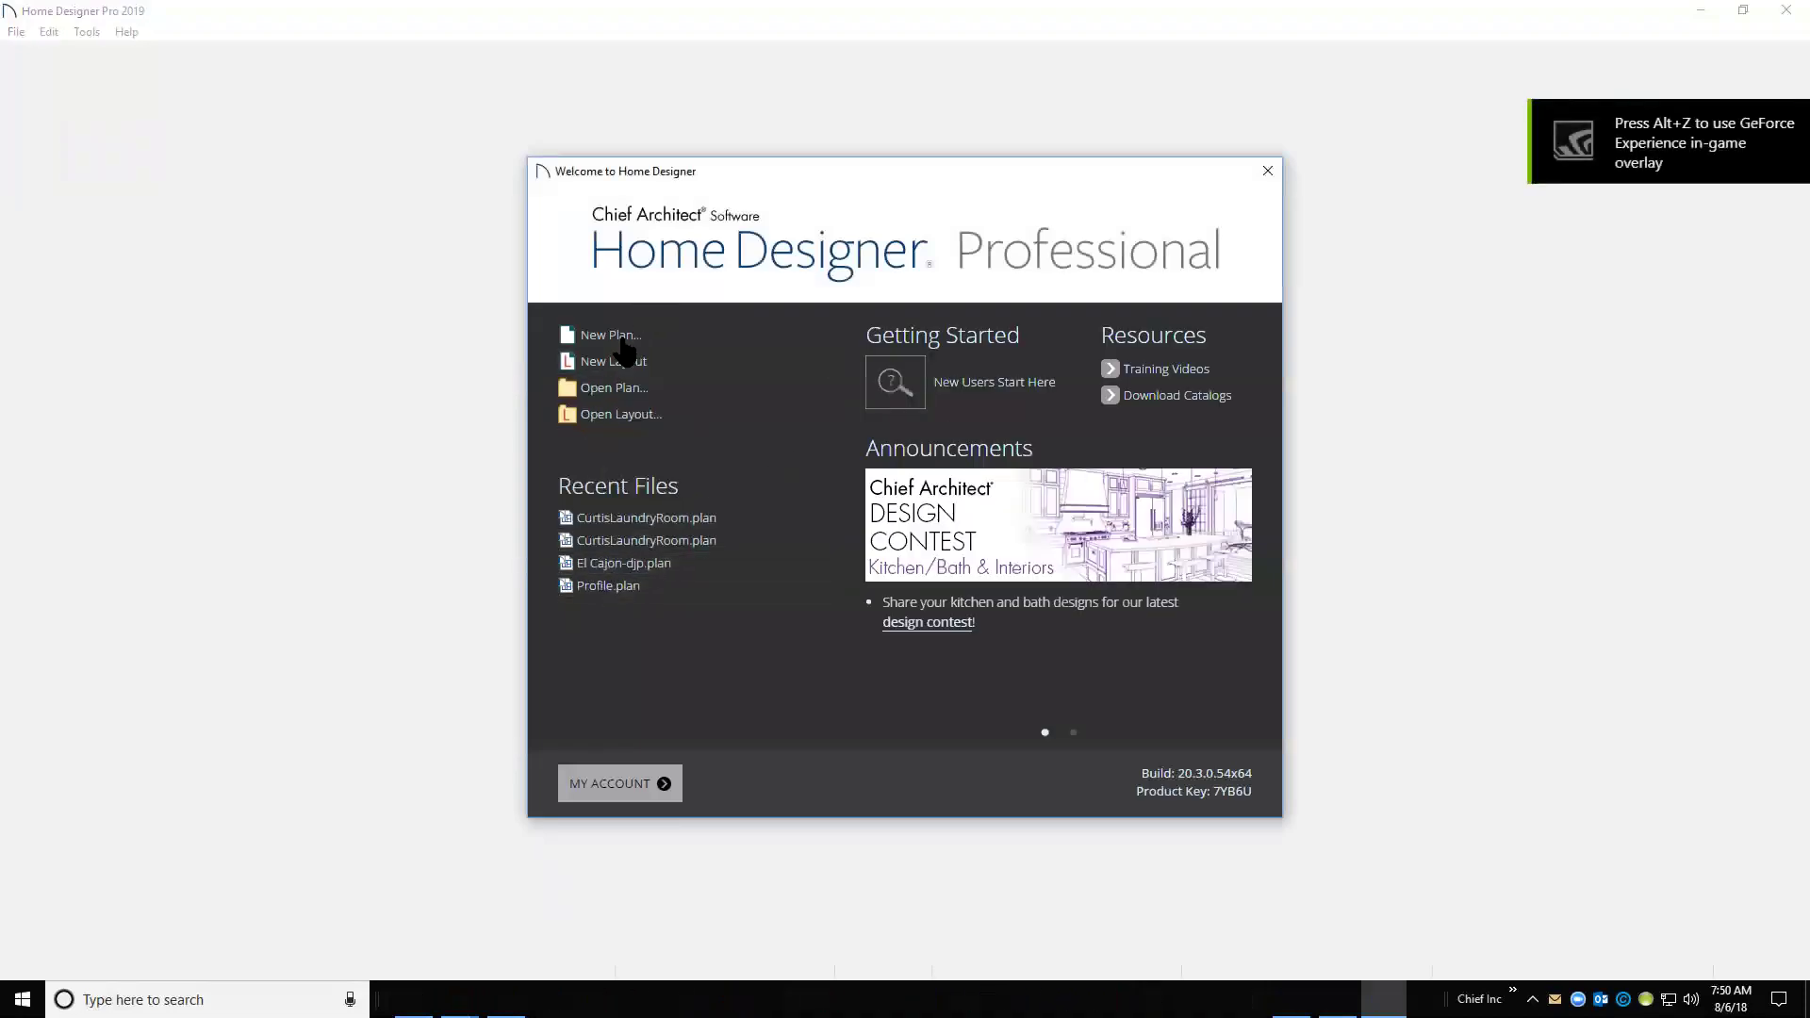
{"action": "left_click", "coordinate": [618, 337]}
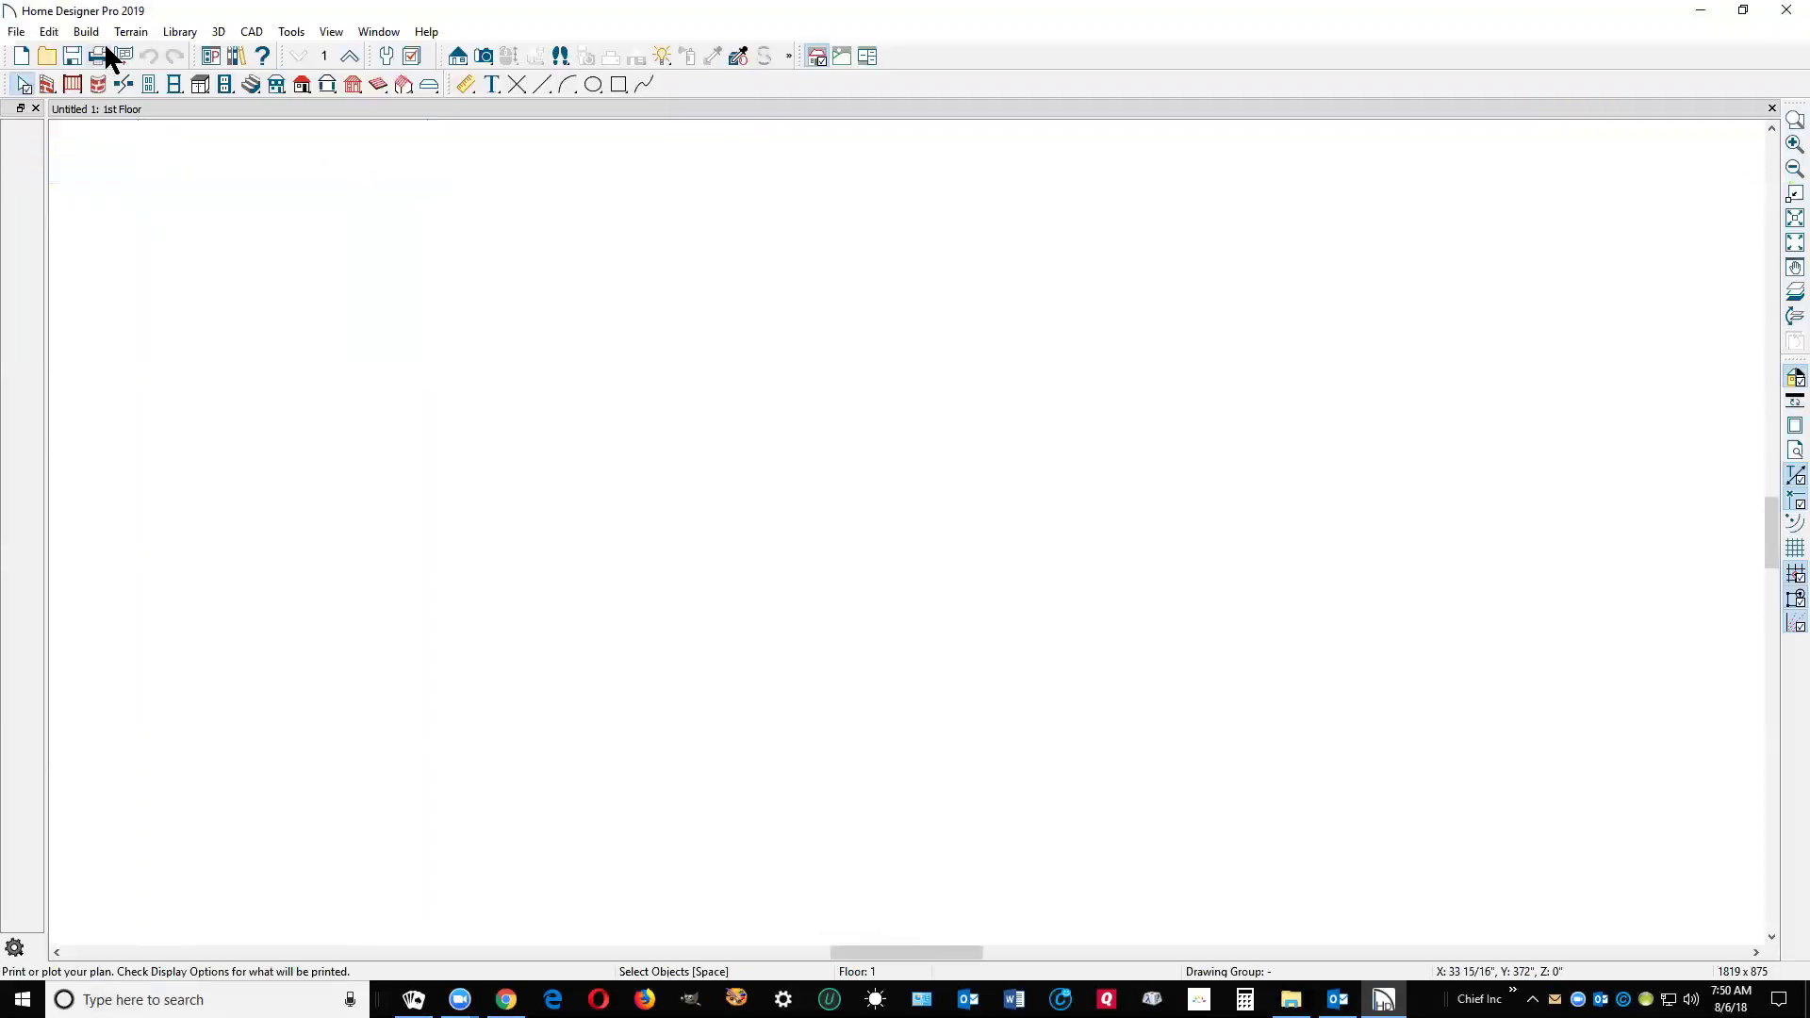
Choose Library > Import Library (.calib, .calibz) to bring up the Import Library Data dialog
{"action": "left_click", "coordinate": [180, 36]}
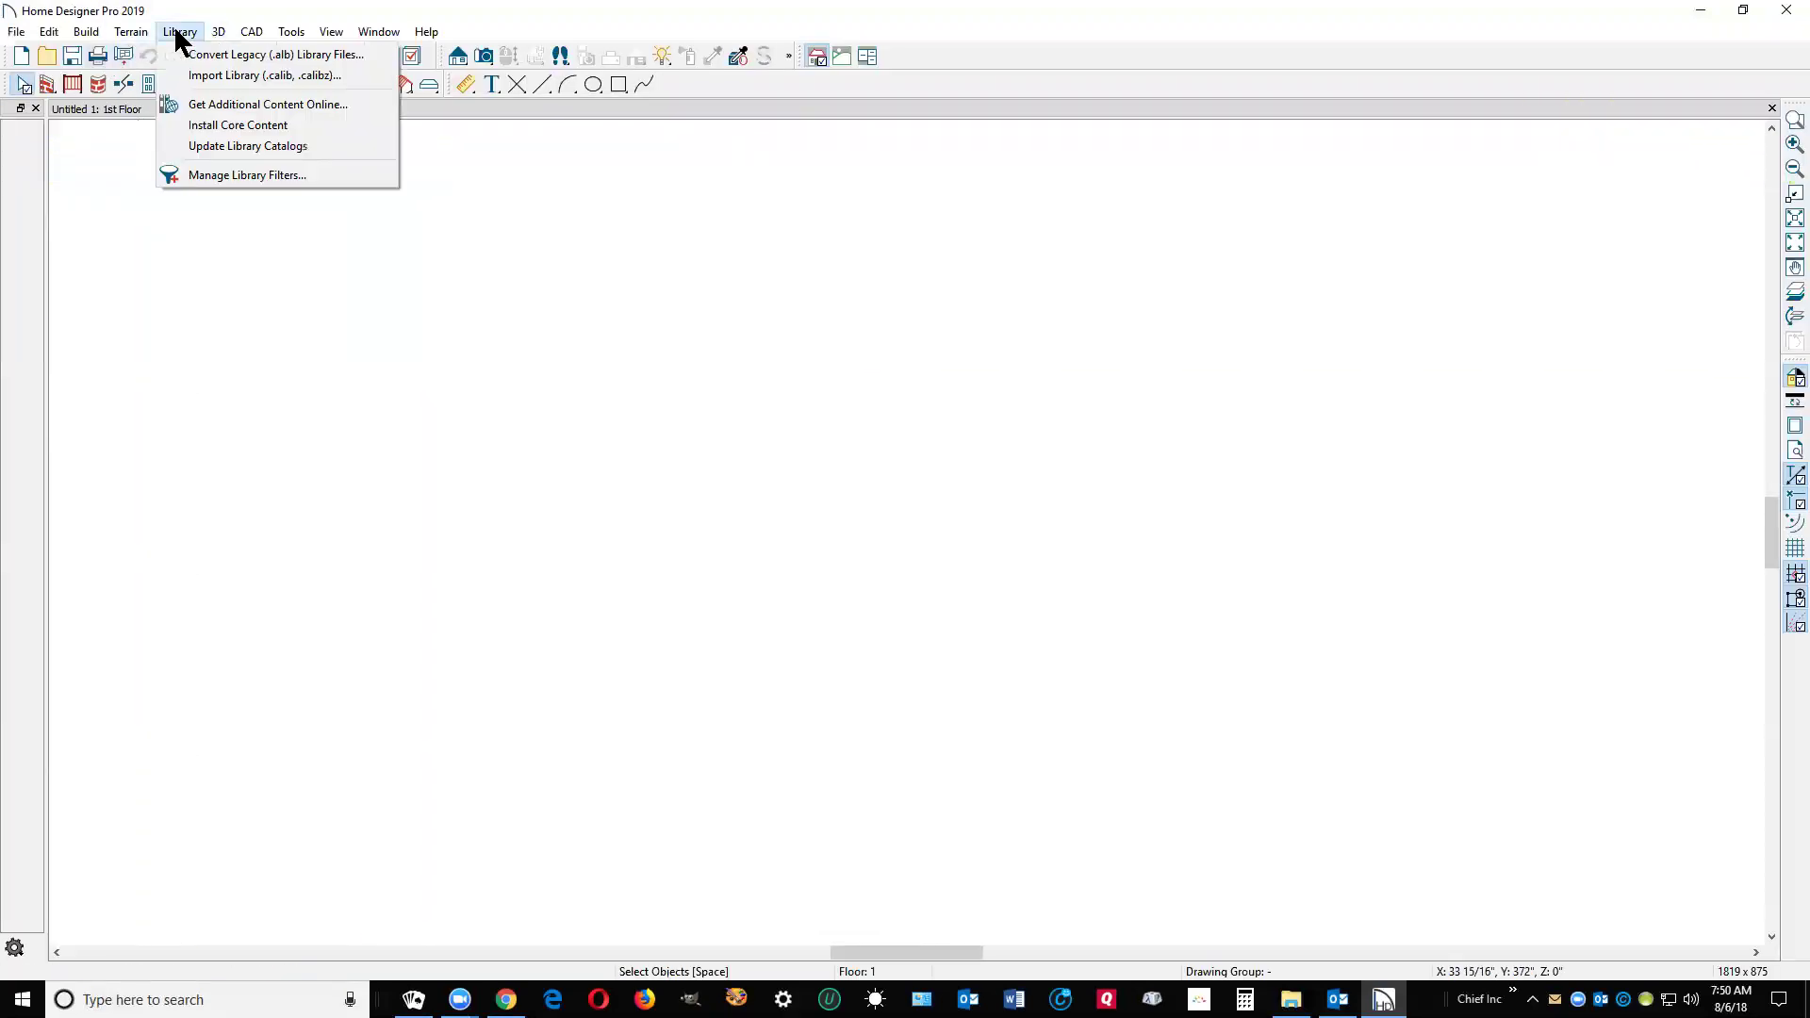
{"action": "left_click", "coordinate": [285, 75]}
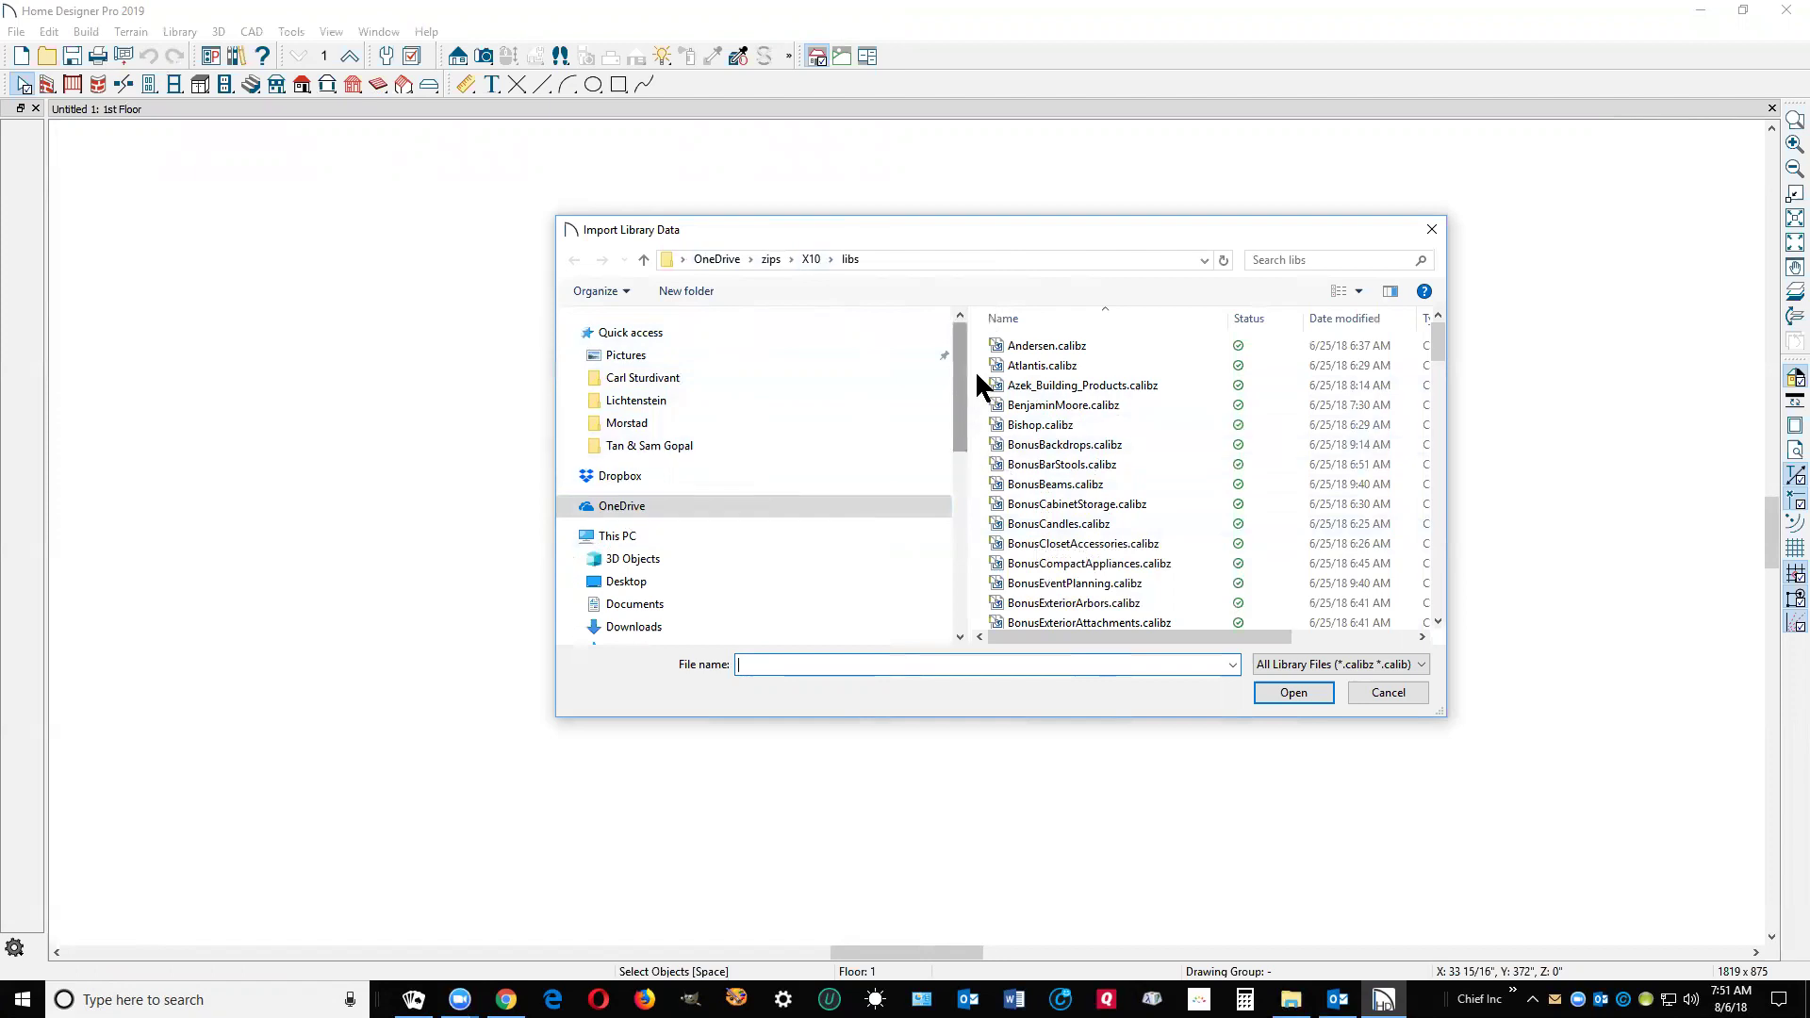
In the import dialog, select User_Library.calib in Documents > Chief Architect Premier X10 Data > Database Libraries
{"action": "left_click", "coordinate": [669, 604]}
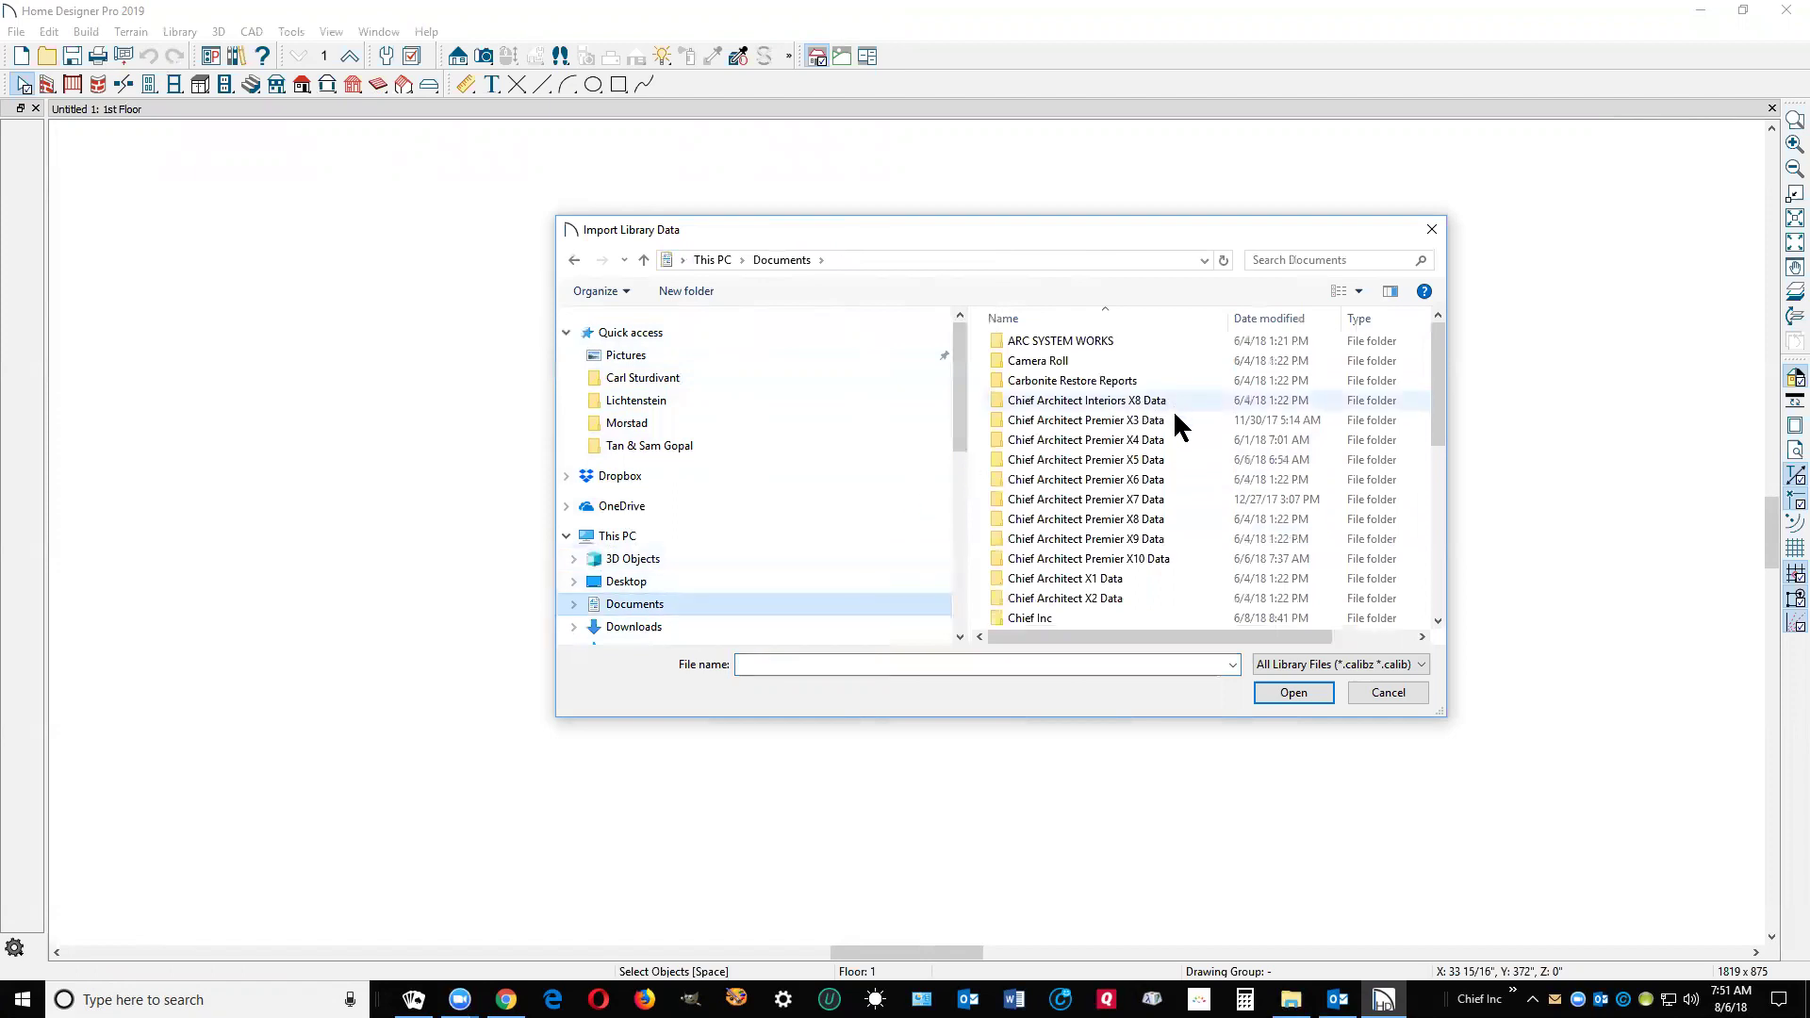
{"action": "scroll", "coordinate": [1171, 424], "scroll_direction": "down", "scroll_amount": 1}
{"action": "double_click", "coordinate": [1160, 539]}
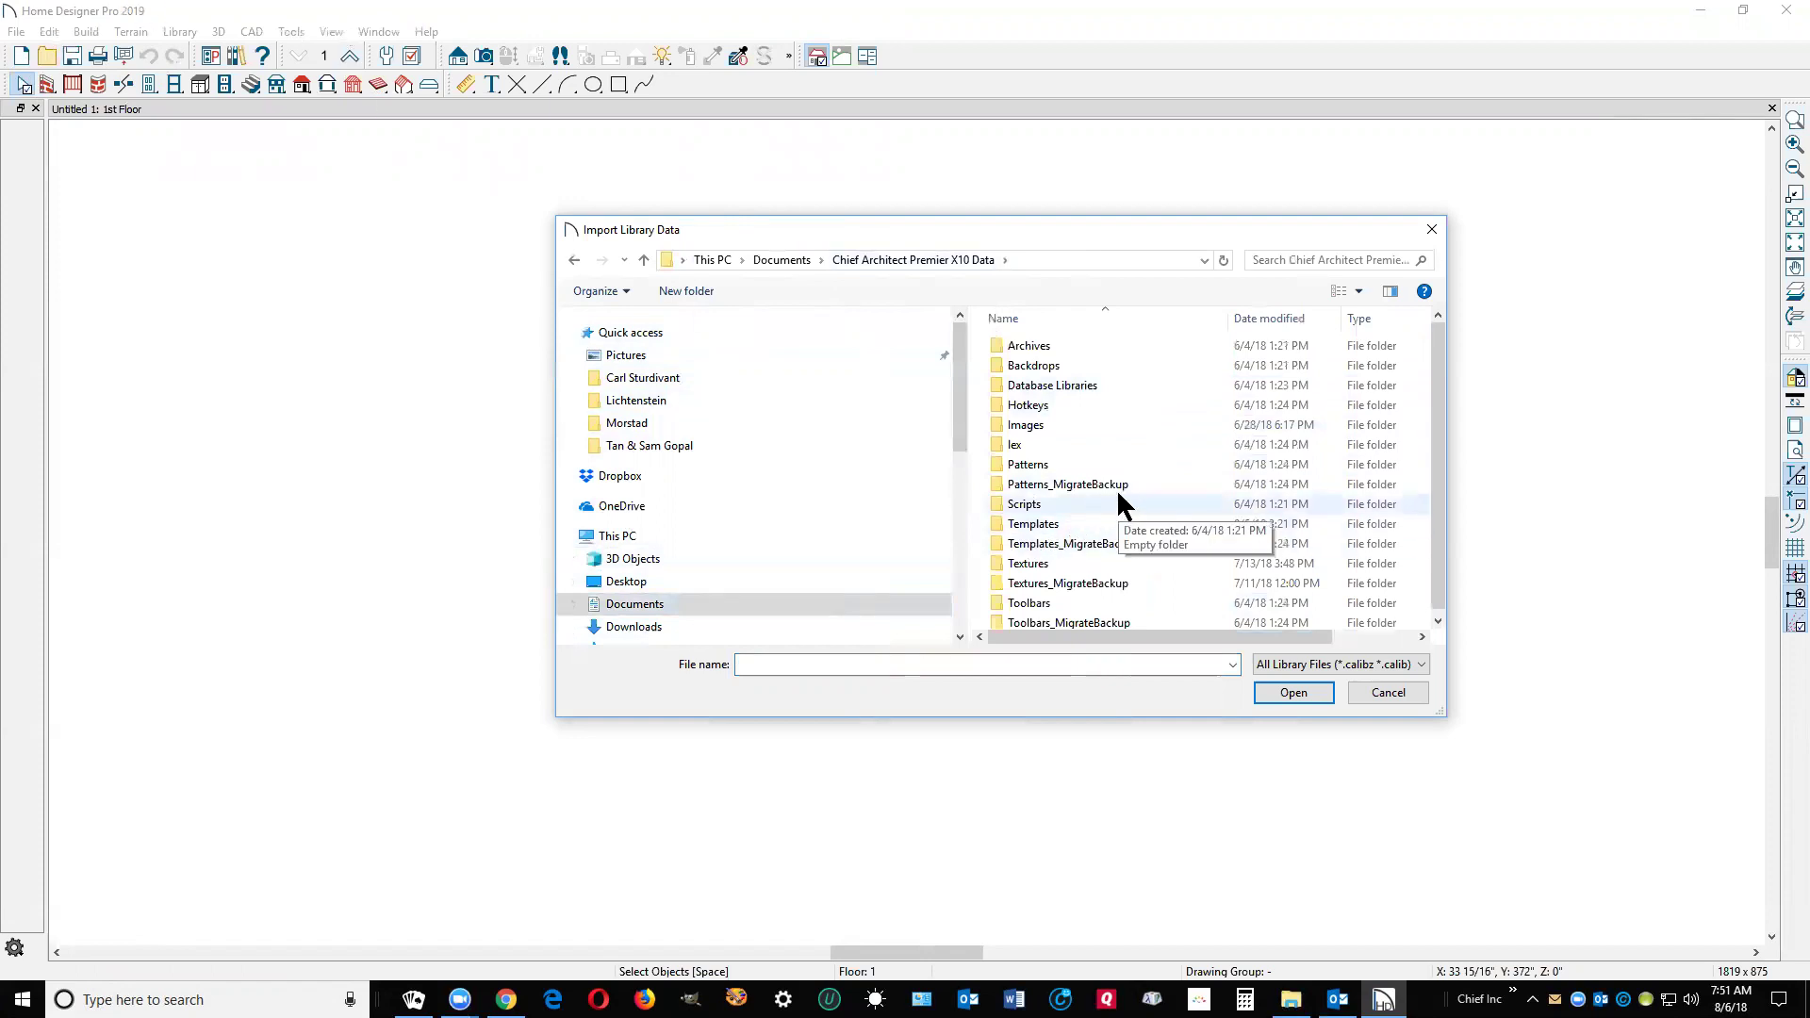
{"action": "double_click", "coordinate": [1086, 385]}
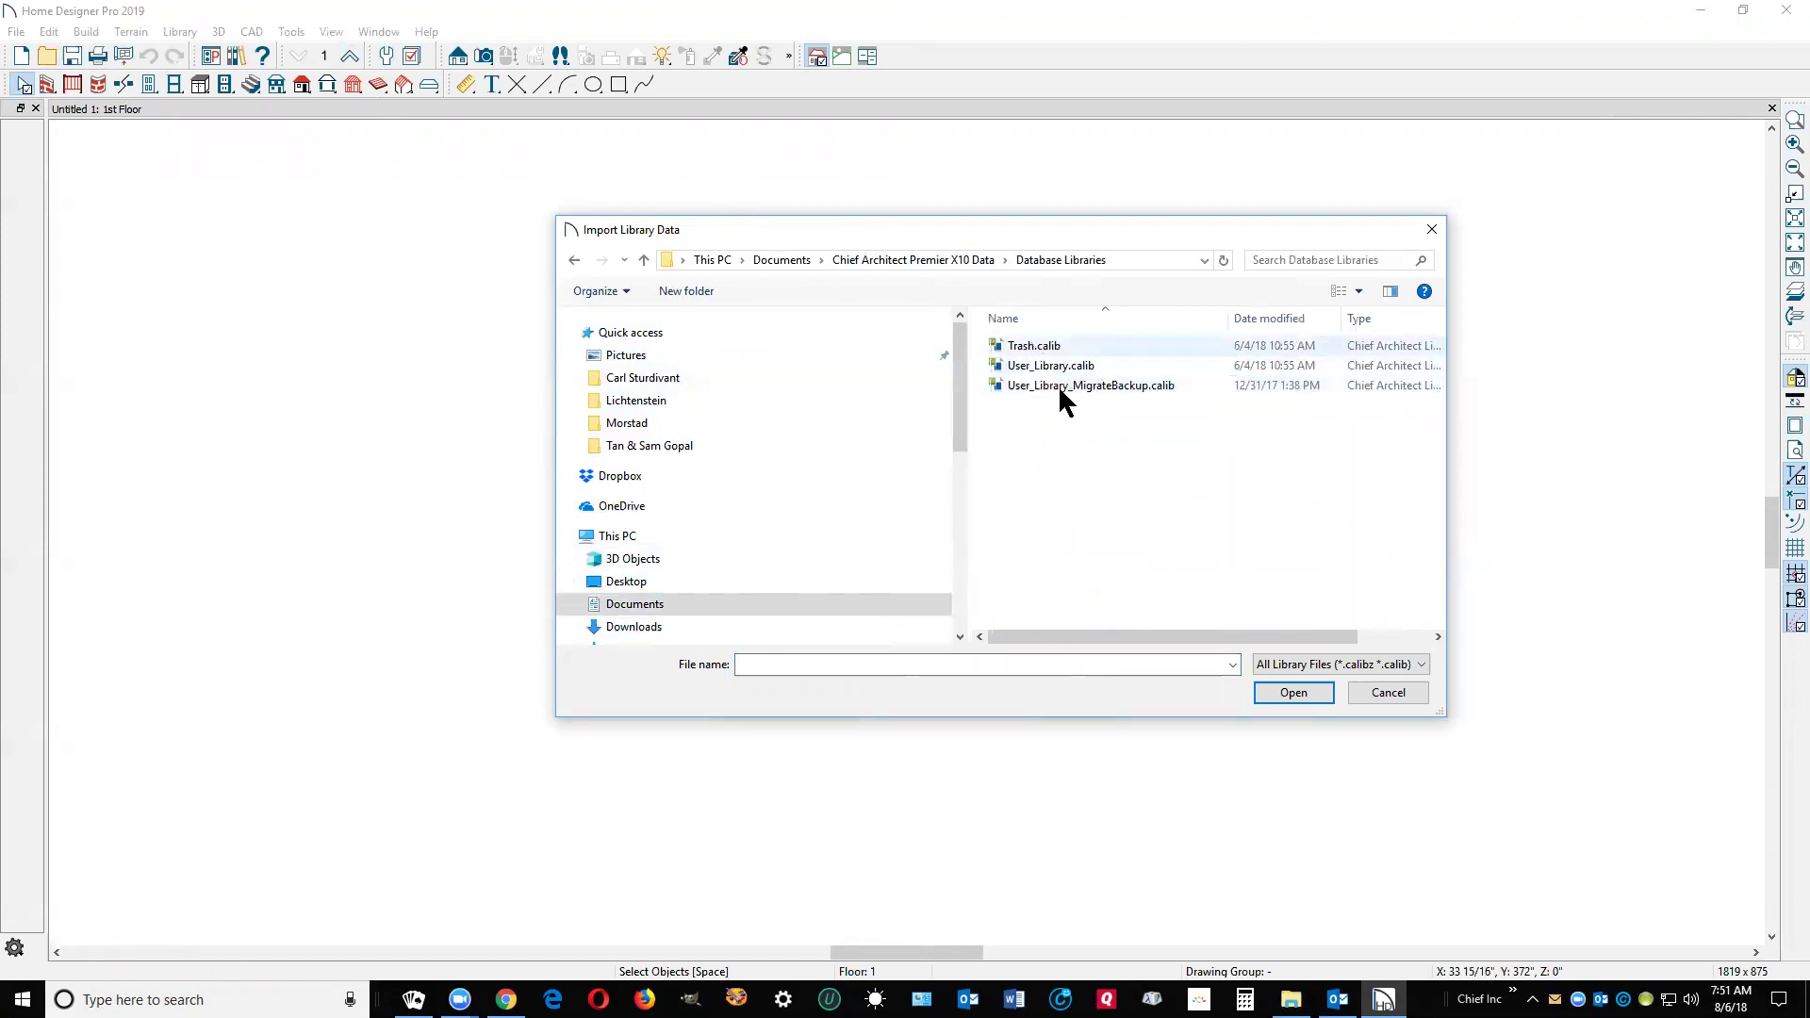
{"action": "left_click", "coordinate": [1075, 368]}
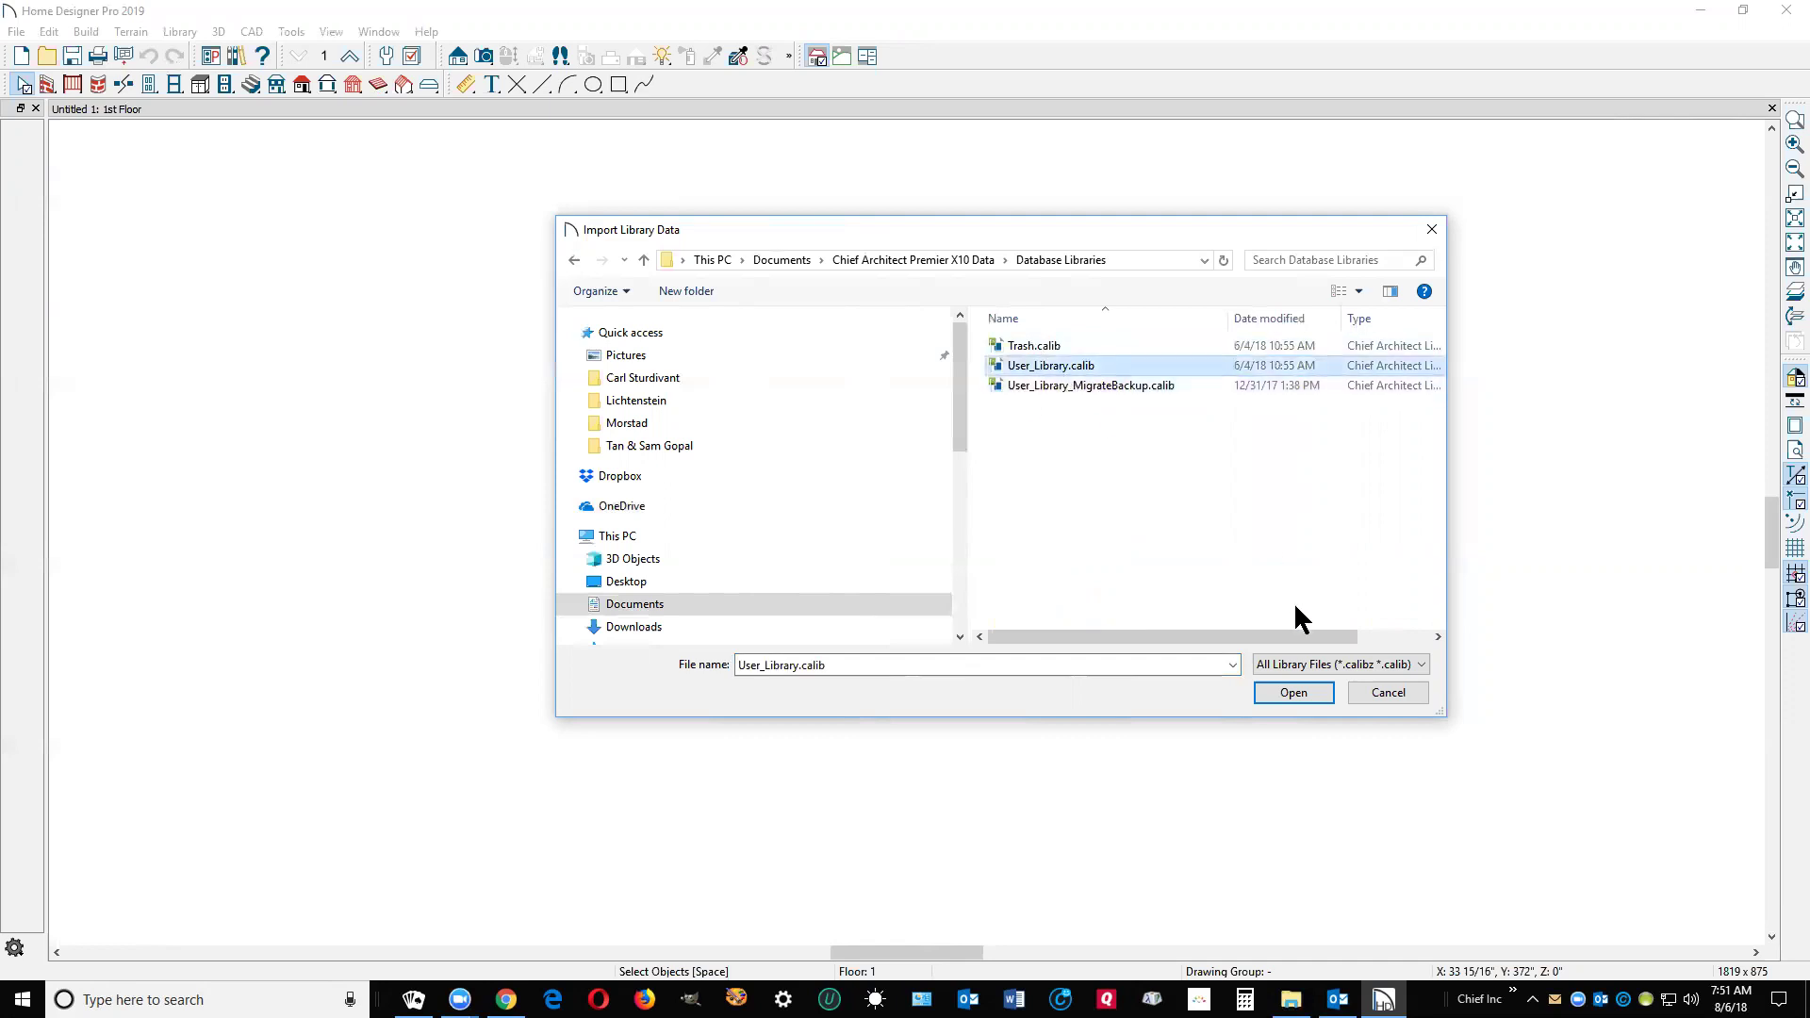
Confirm importing User_Library.calib and let the library items copy
{"action": "left_click", "coordinate": [1294, 693]}
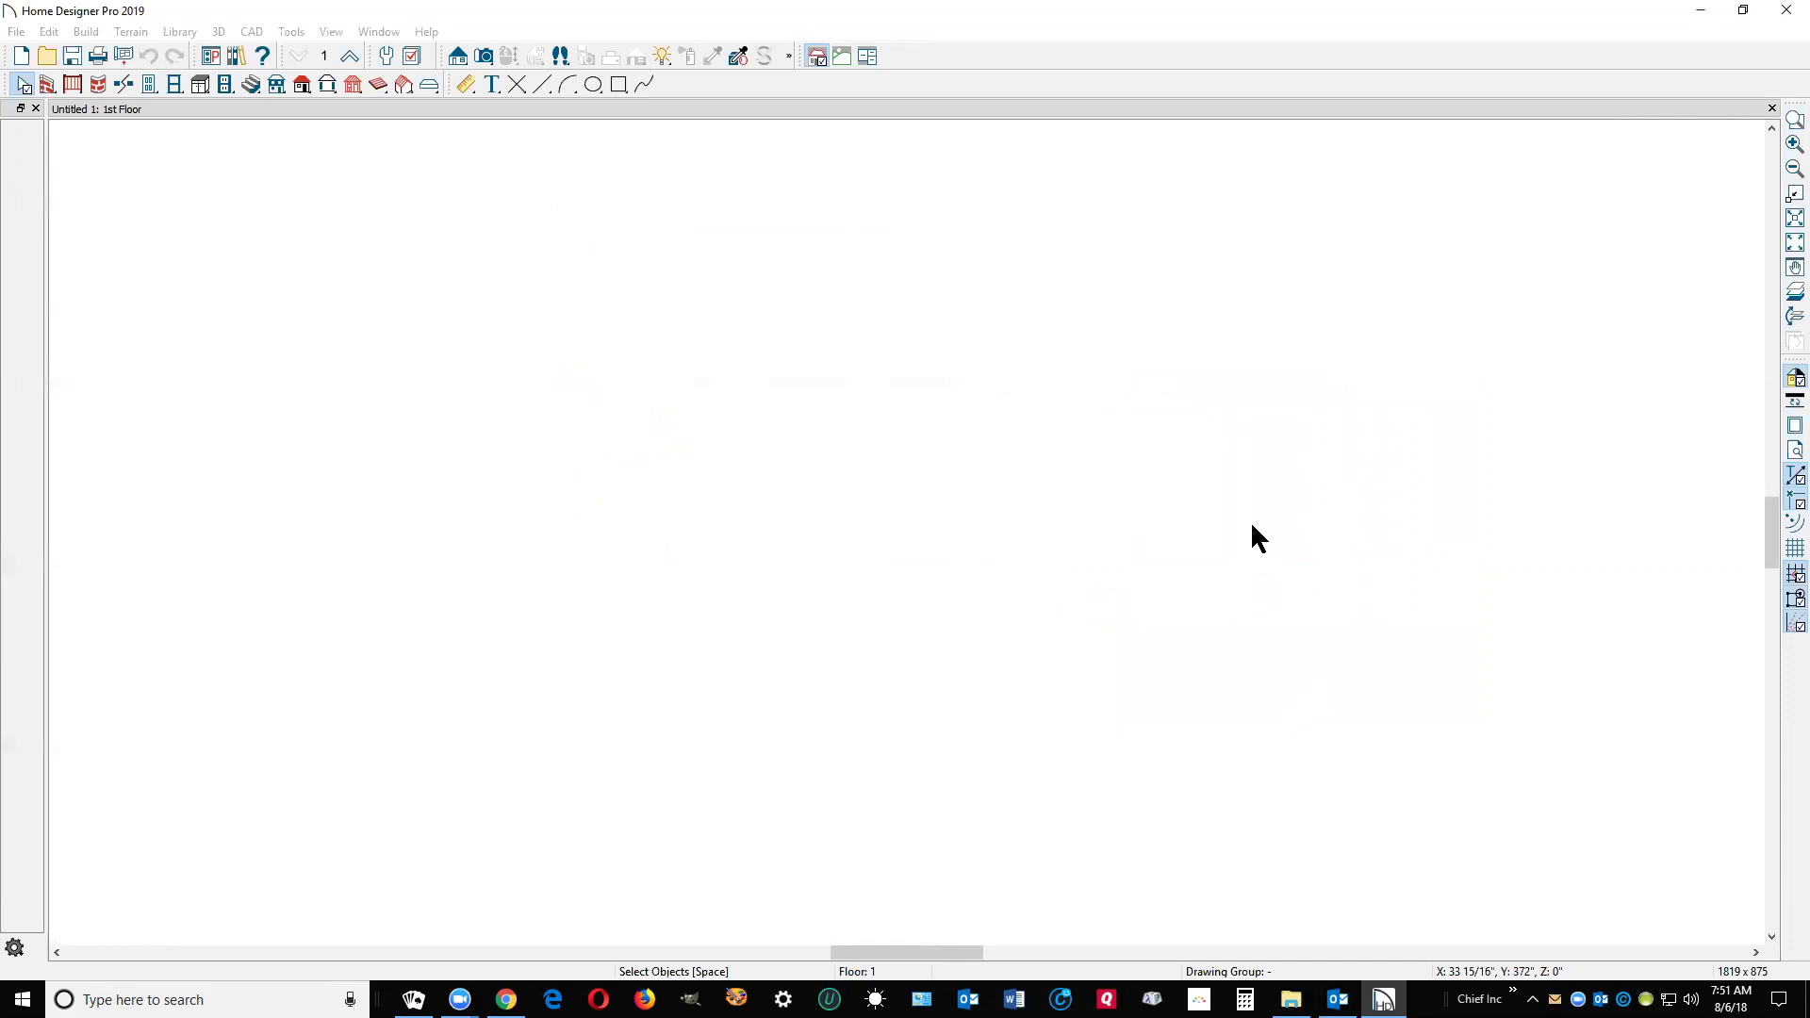